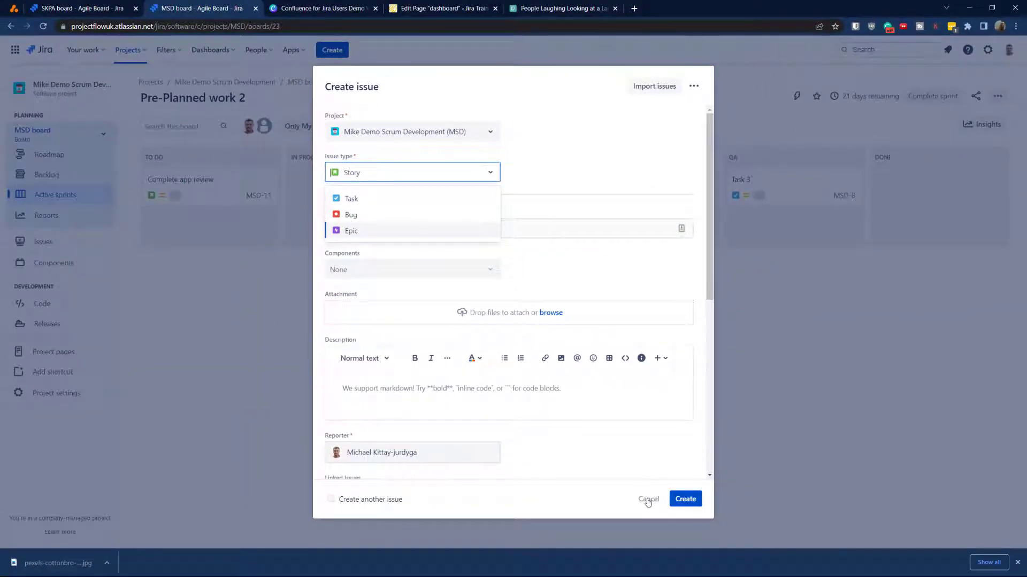
# - Discard the unfinished new issue and open the issue types page in the MSD project's settings
pyautogui.click(647, 500)
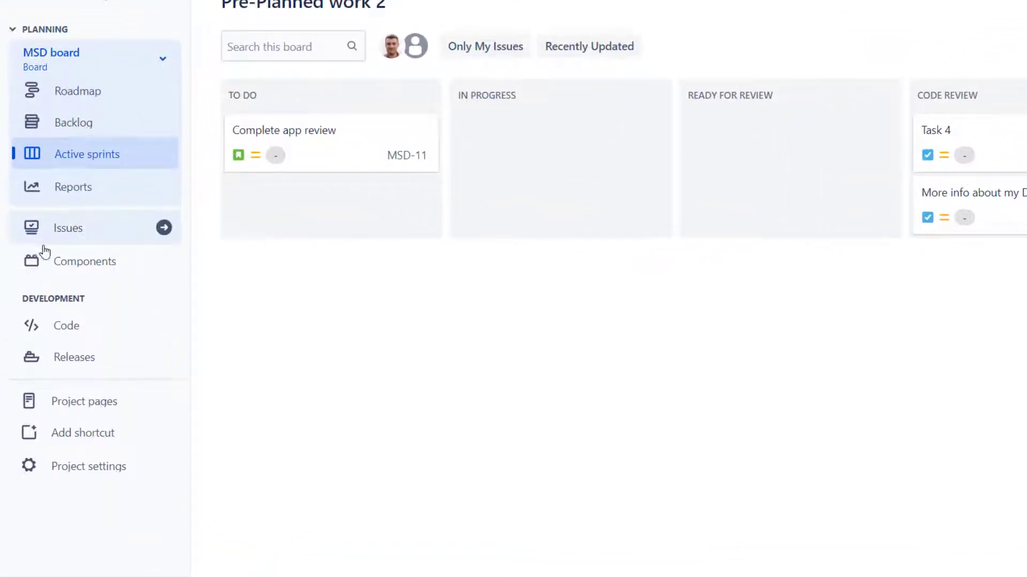
pyautogui.click(73, 470)
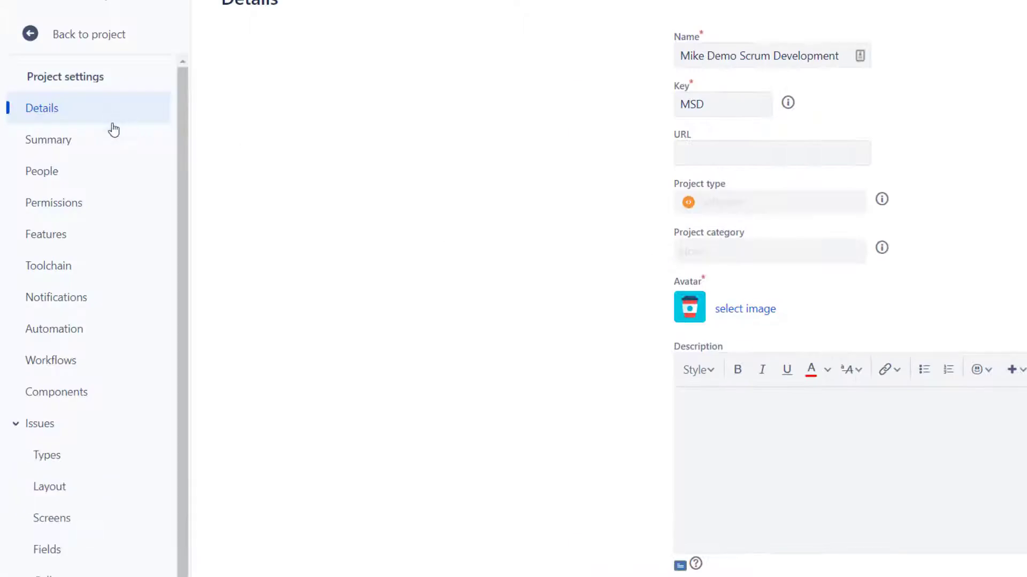
pyautogui.click(59, 425)
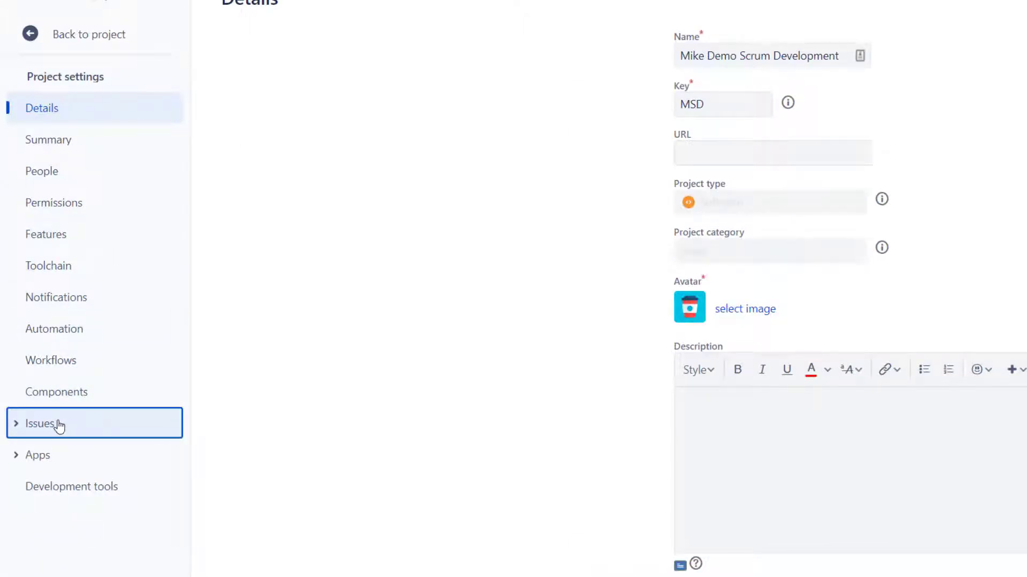
pyautogui.click(58, 424)
pyautogui.scroll(-1, 63, 460)
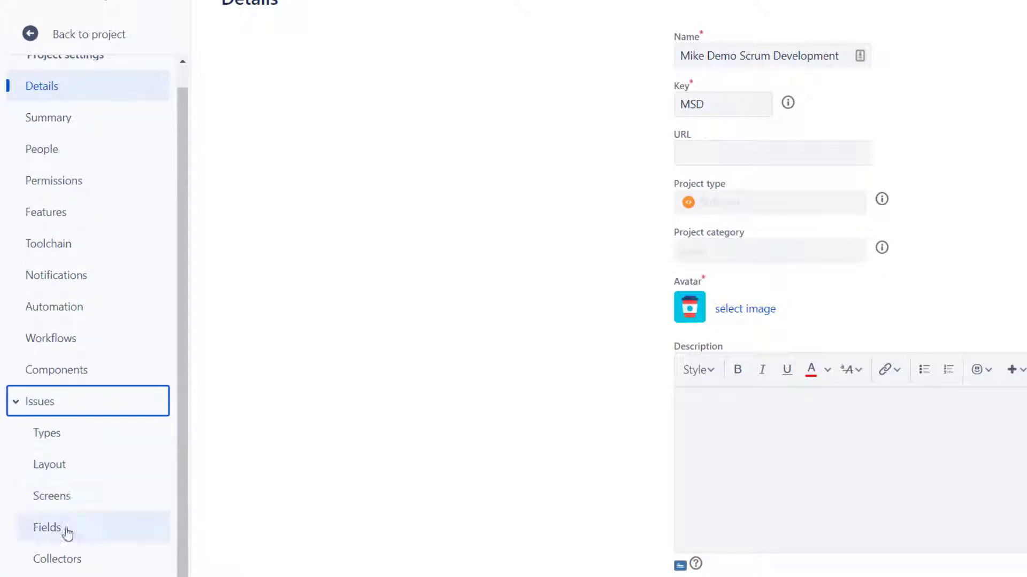
pyautogui.click(79, 430)
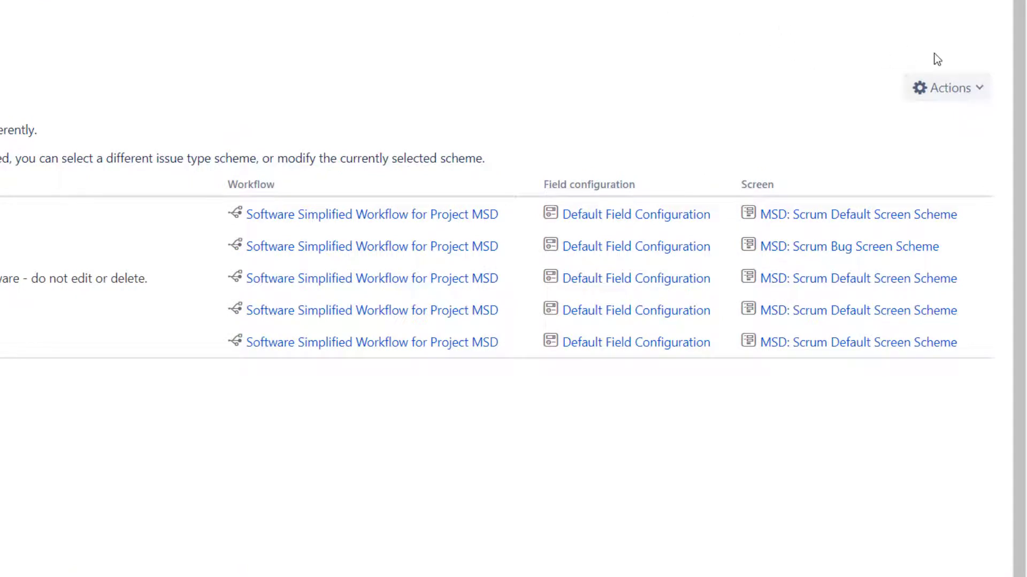
# - Open the MSD Scrum issue type scheme for editing and check which projects share it
pyautogui.click(965, 91)
pyautogui.click(930, 130)
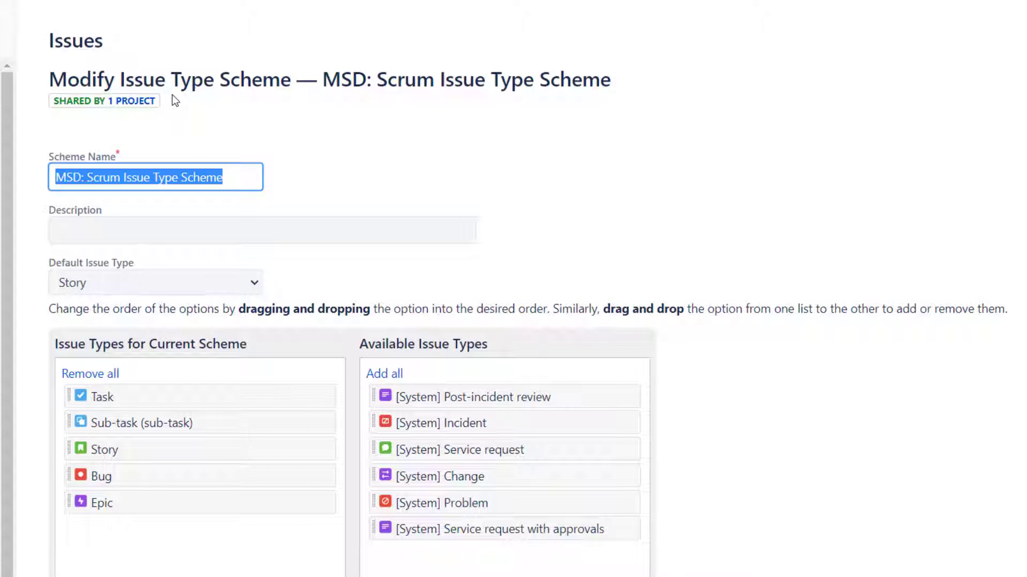
pyautogui.click(125, 102)
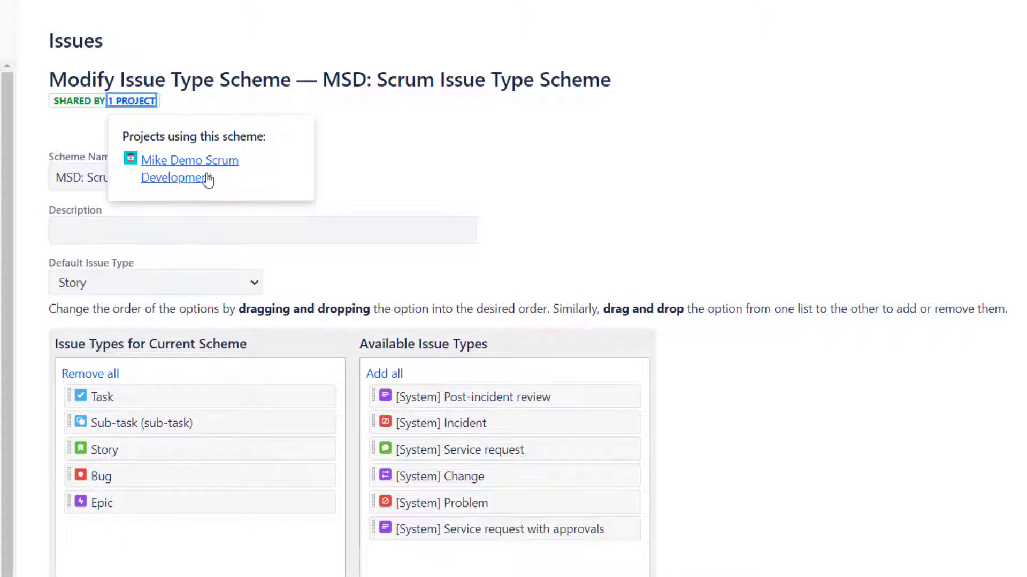
pyautogui.click(331, 177)
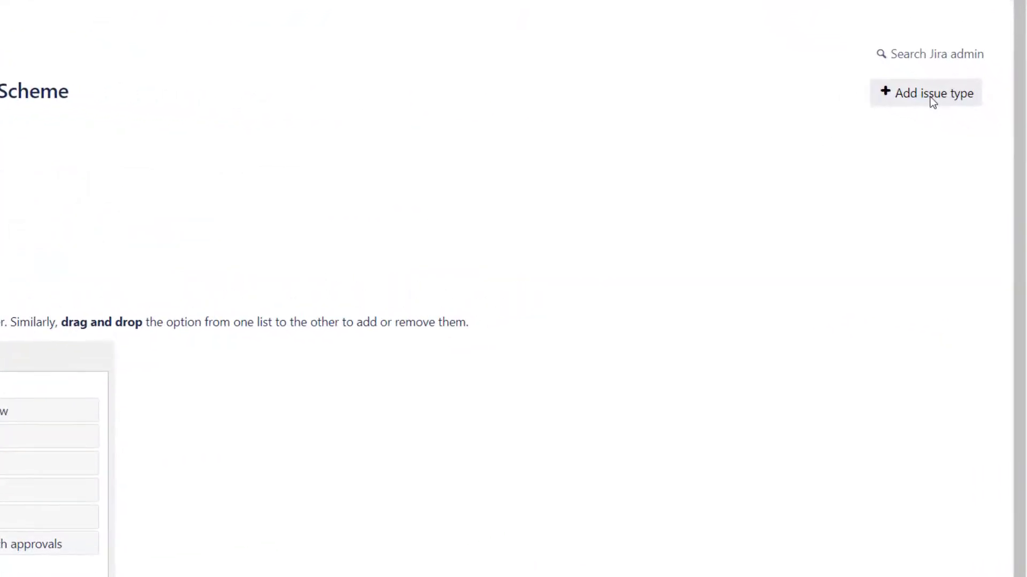
# - Add a standard issue type named "In Review" to the scheme
pyautogui.click(929, 98)
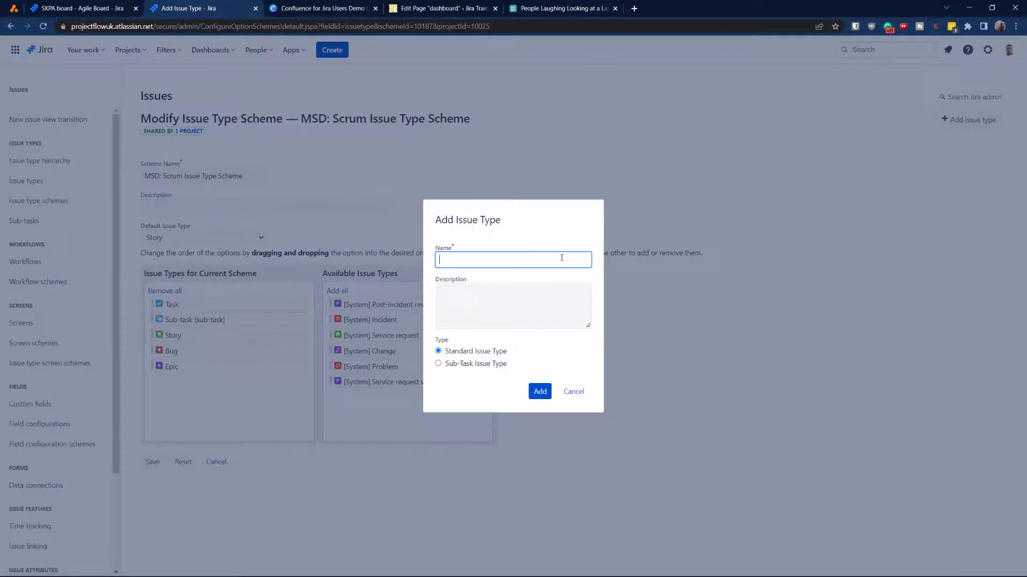
pyautogui.write('In Review')
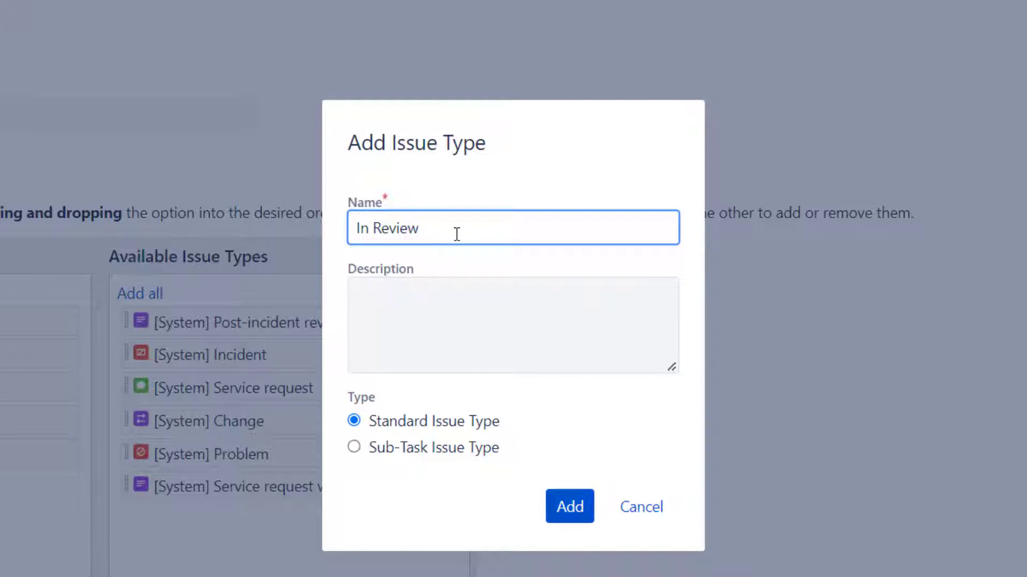
pyautogui.hotkey('ctrl', 'a')
pyautogui.click(580, 523)
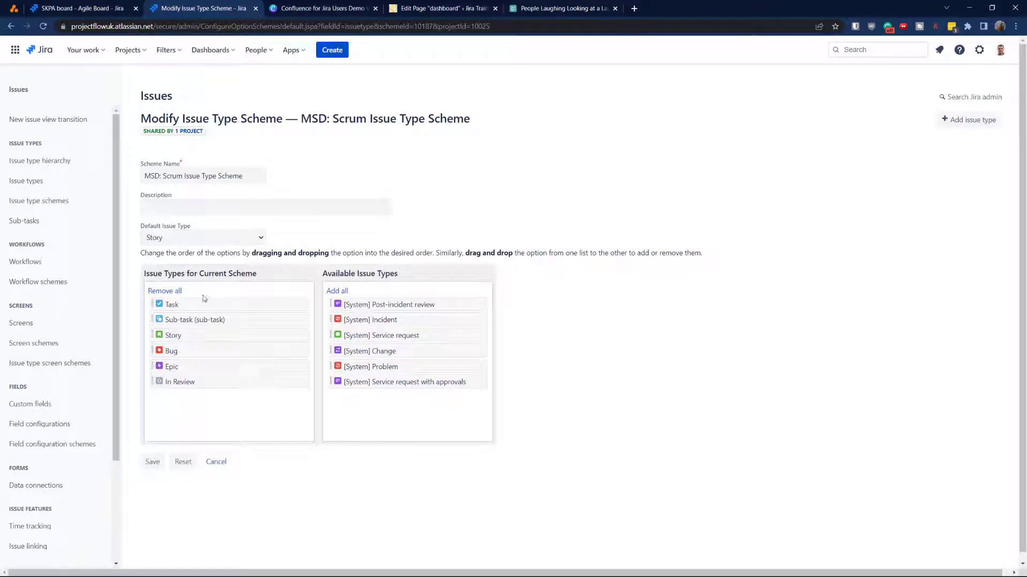
# - Move In Review to the available issue types and back into the current scheme, and save the scheme
pyautogui.moveTo(188, 381); pyautogui.dragTo(377, 401)
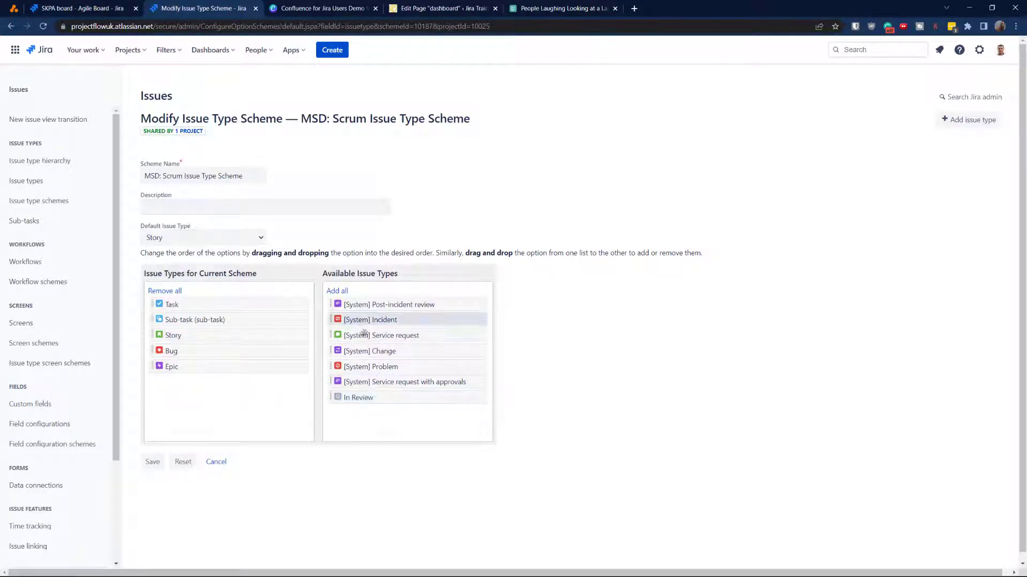
pyautogui.moveTo(389, 398); pyautogui.dragTo(202, 382)
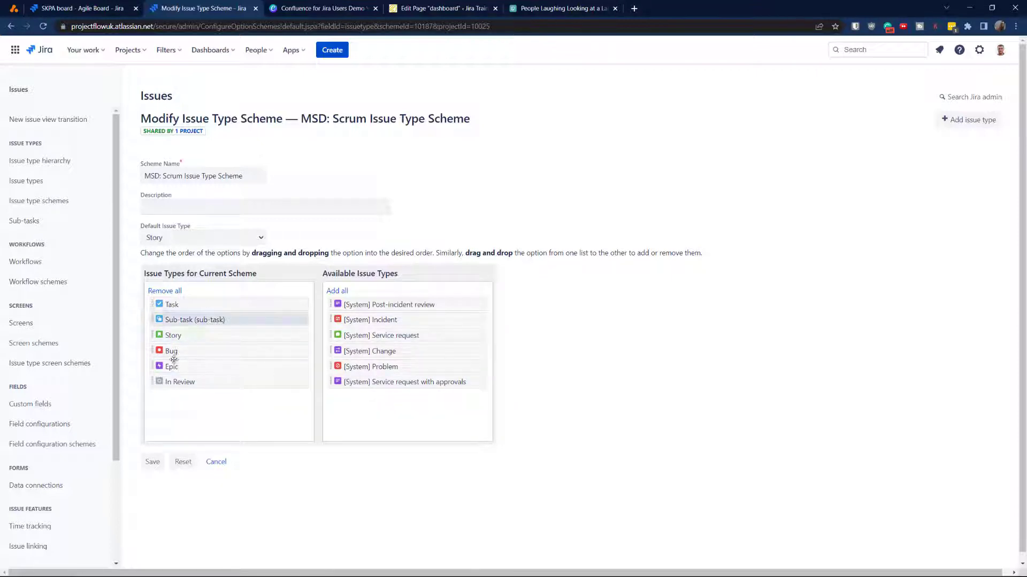
pyautogui.click(152, 462)
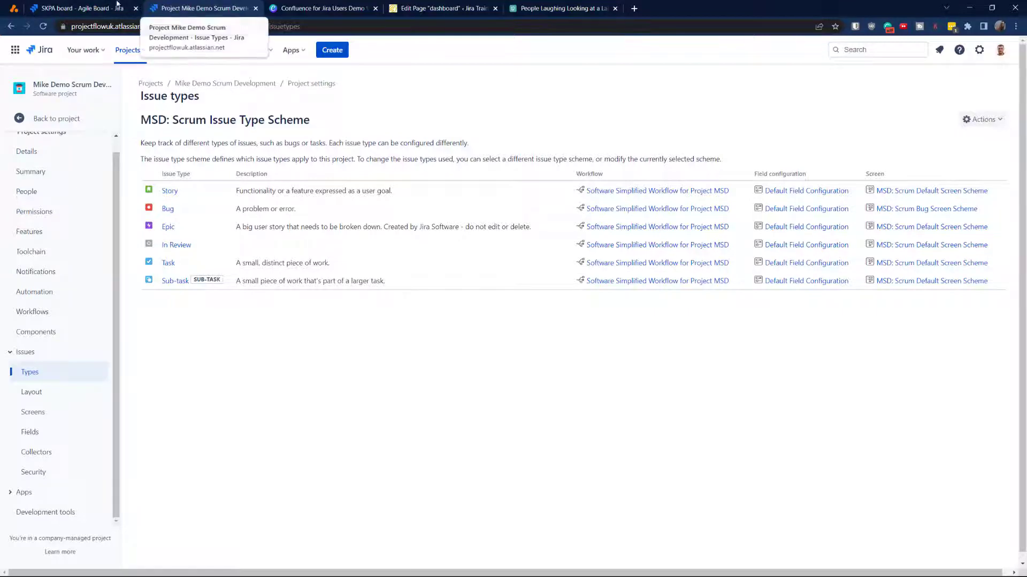
# - Switch to the SKPA Kanban board and close the open SKPA-3 issue
pyautogui.click(80, 8)
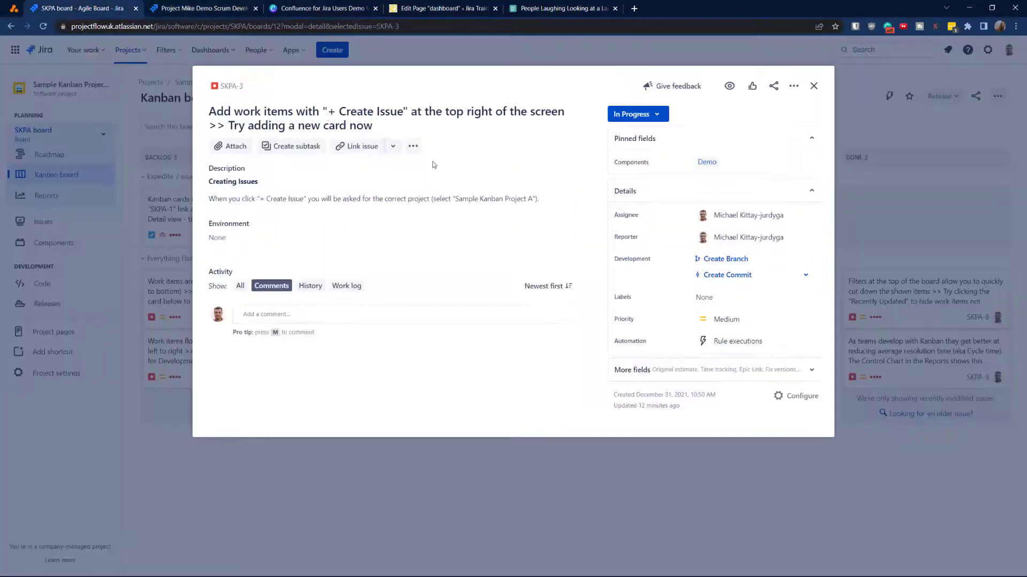
pyautogui.click(813, 86)
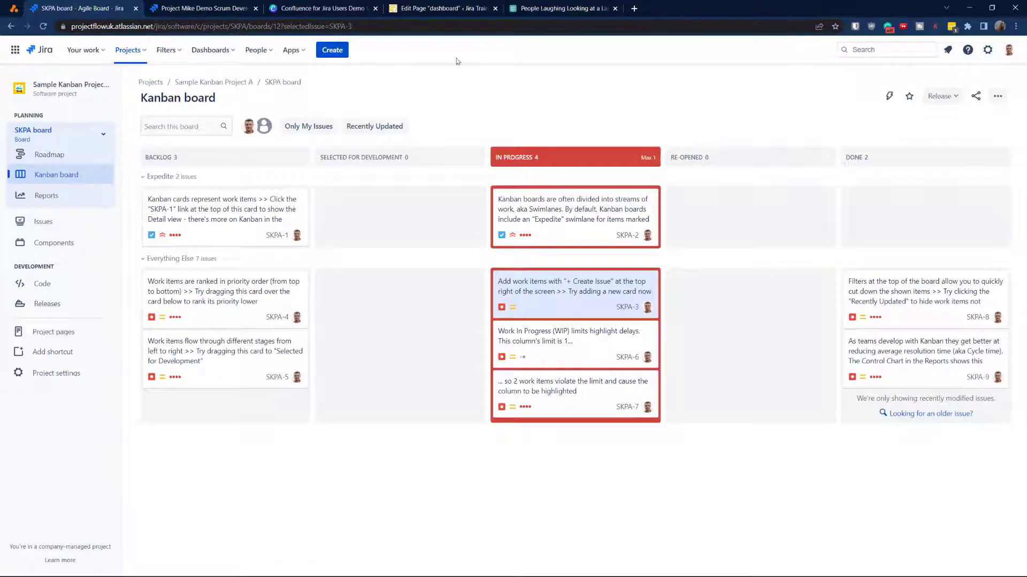
pyautogui.press('.')
pyautogui.write('issue')
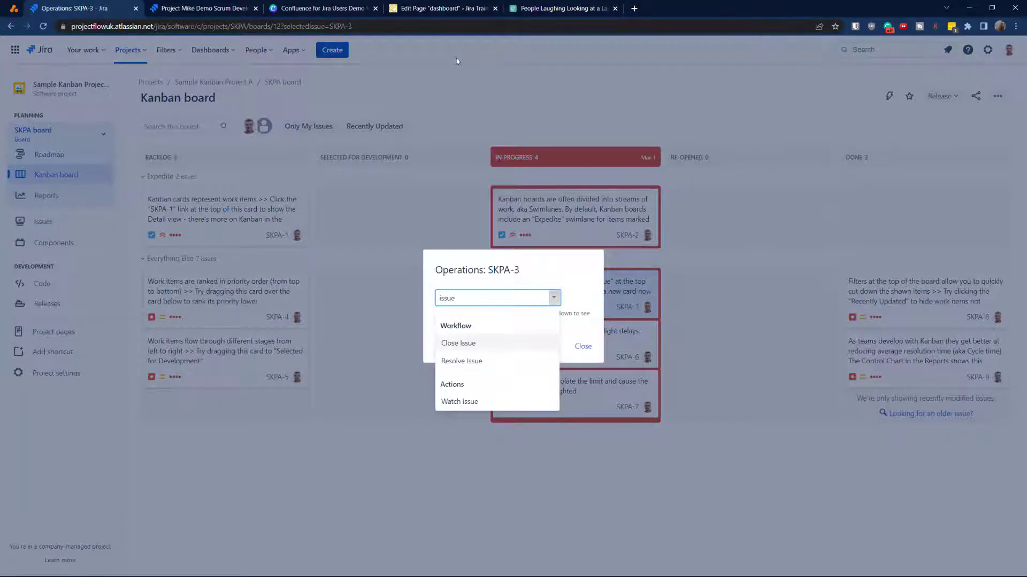
pyautogui.press('Escape')
pyautogui.click(40, 49)
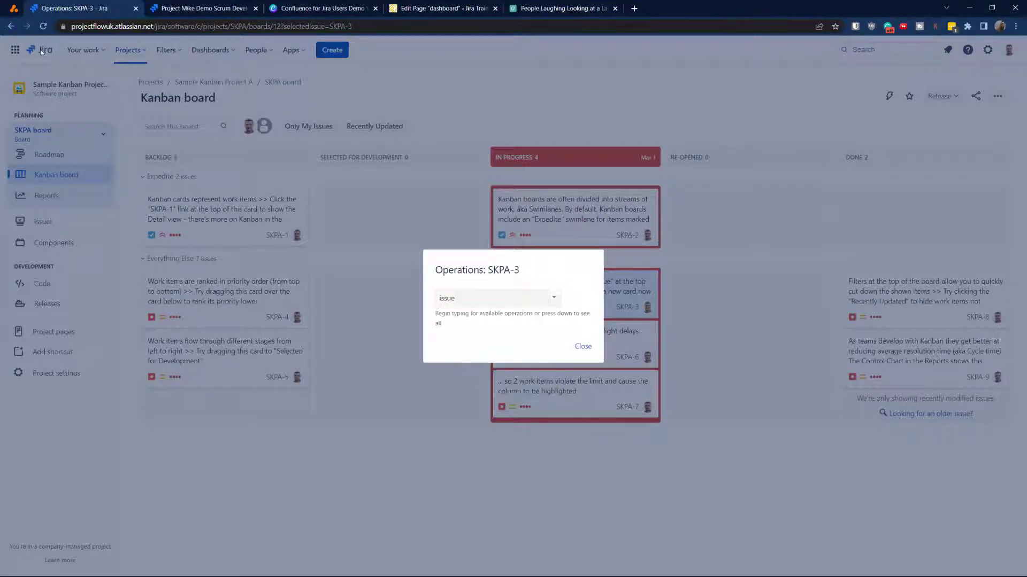
pyautogui.click(583, 347)
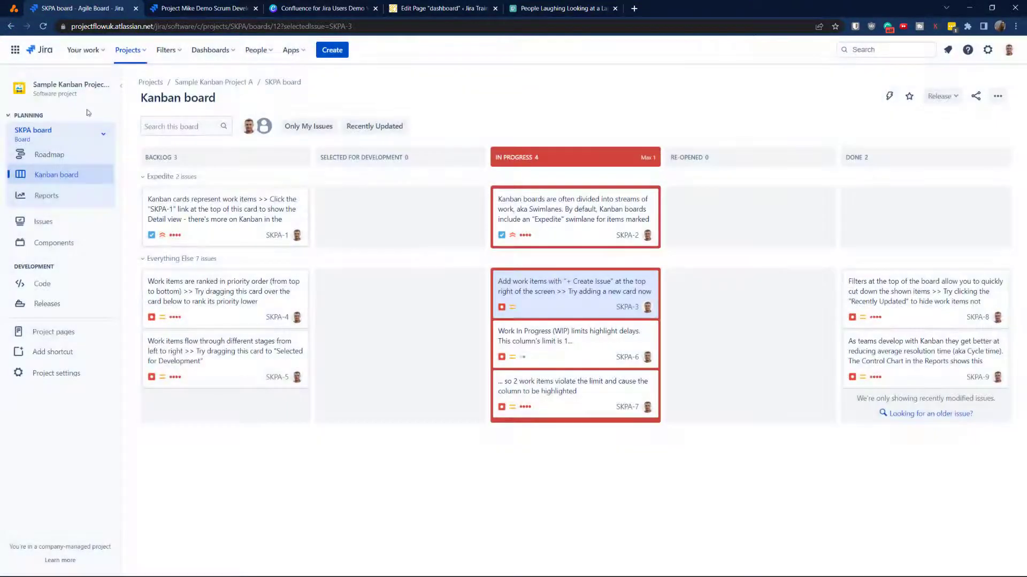
# - Go to the global Jira issue type settings, find the In Review issue type and open it for editing
pyautogui.click(40, 50)
pyautogui.click(979, 50)
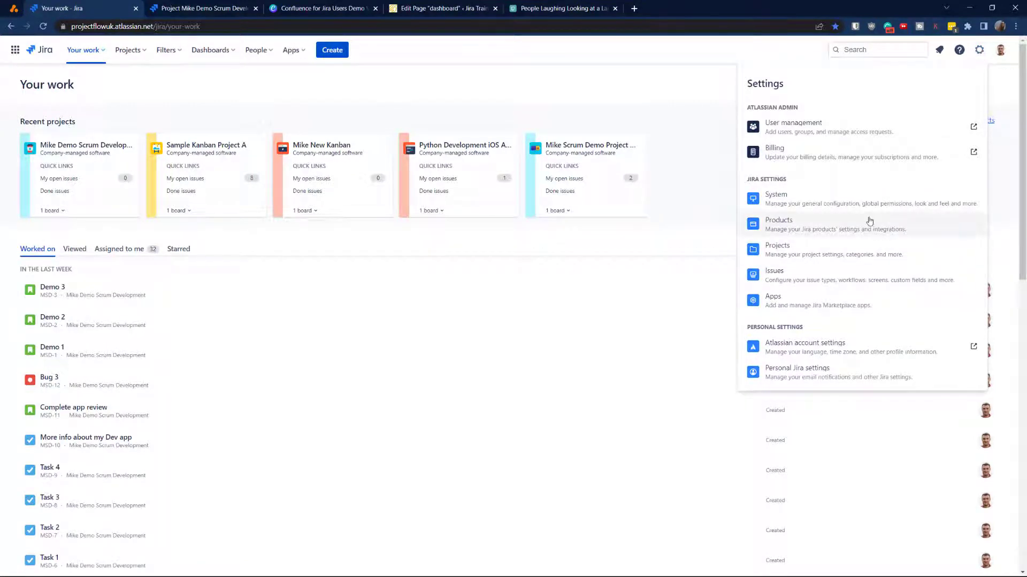
pyautogui.click(821, 272)
pyautogui.hotkey('ctrl', 'f')
pyautogui.write('In Review')
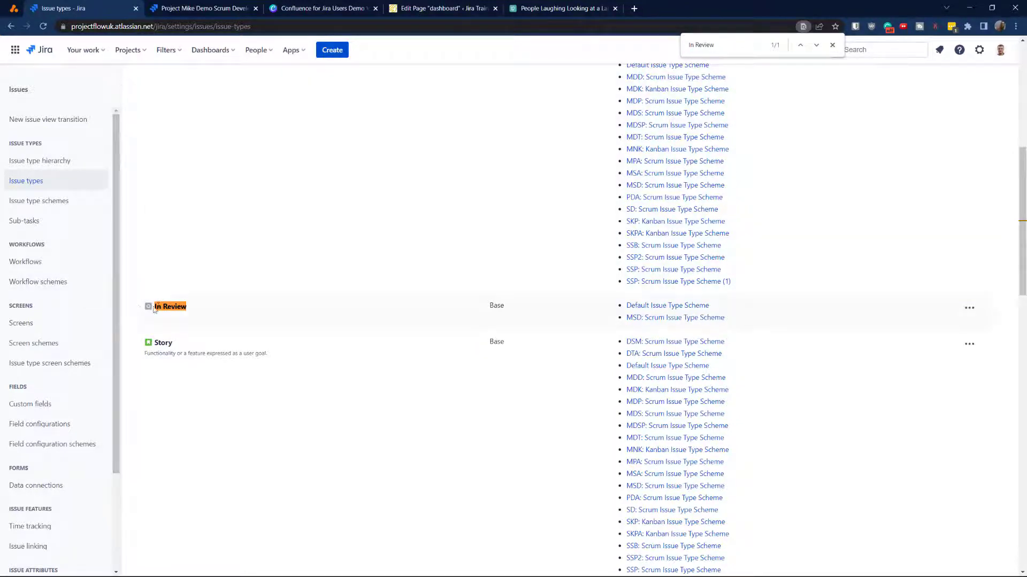
pyautogui.click(968, 309)
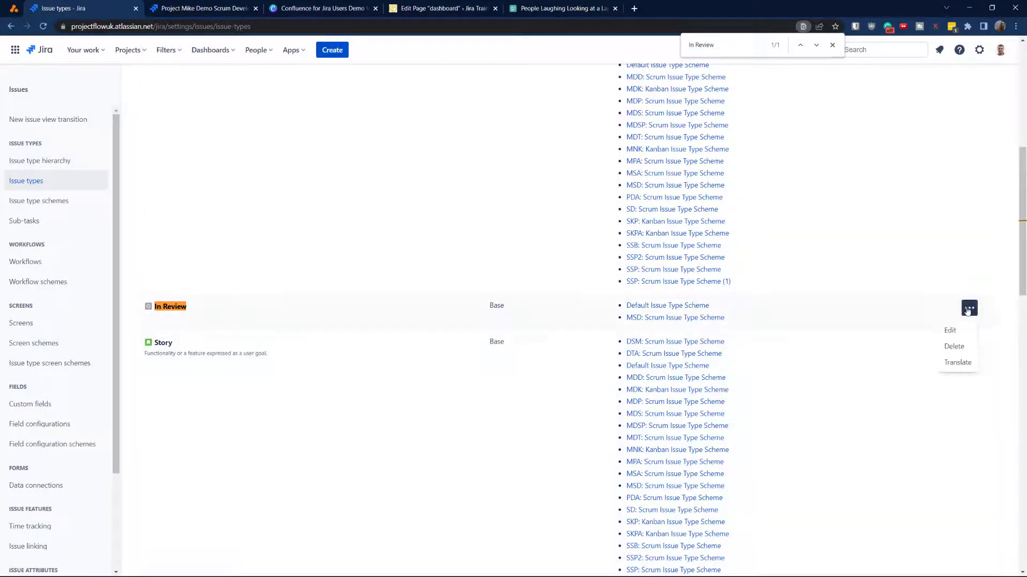
pyautogui.click(949, 330)
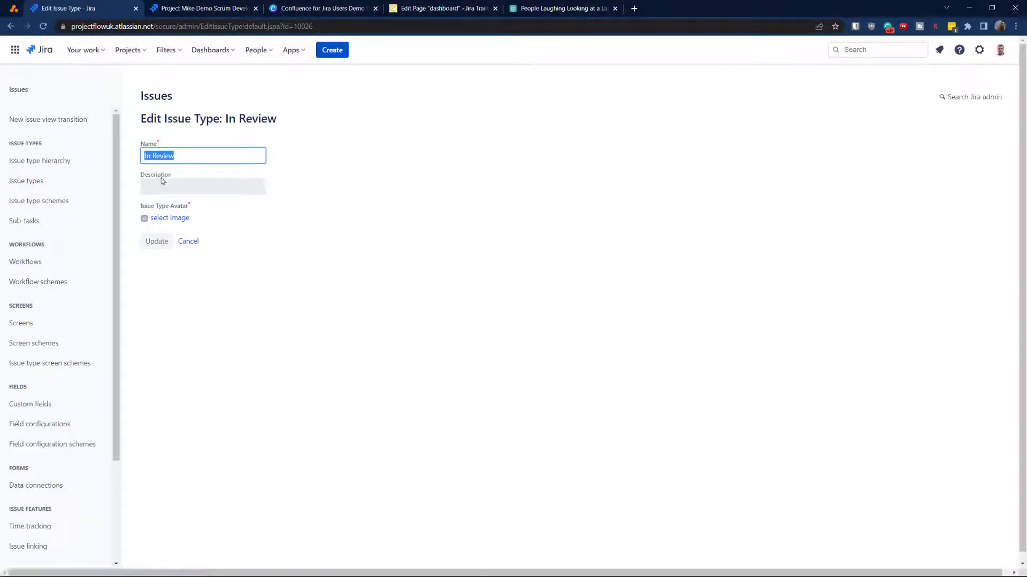
# - Set the In Review issue type's avatar to the purple circled check mark icon and save the update
pyautogui.click(166, 219)
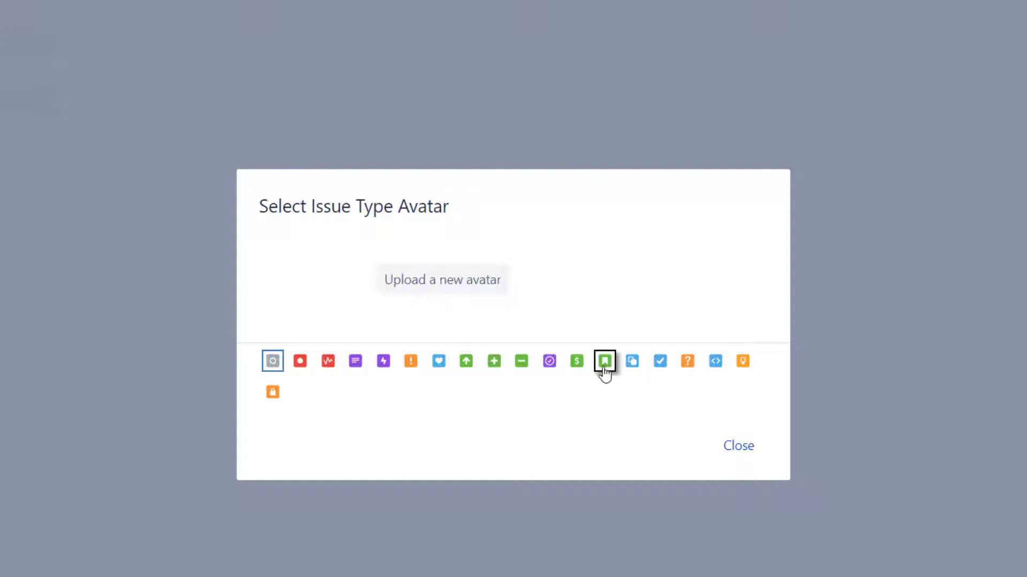
pyautogui.click(550, 364)
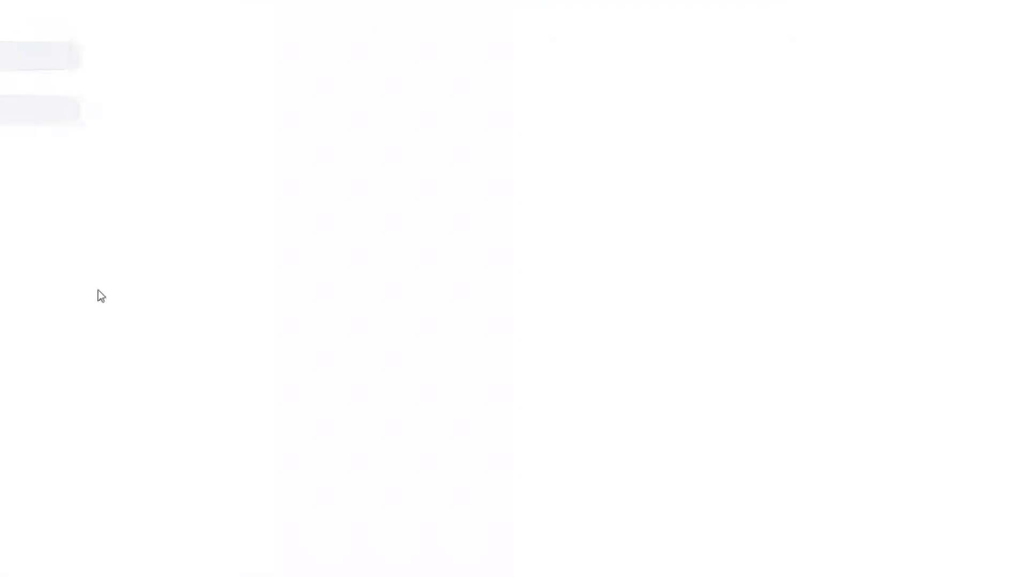
pyautogui.click(104, 237)
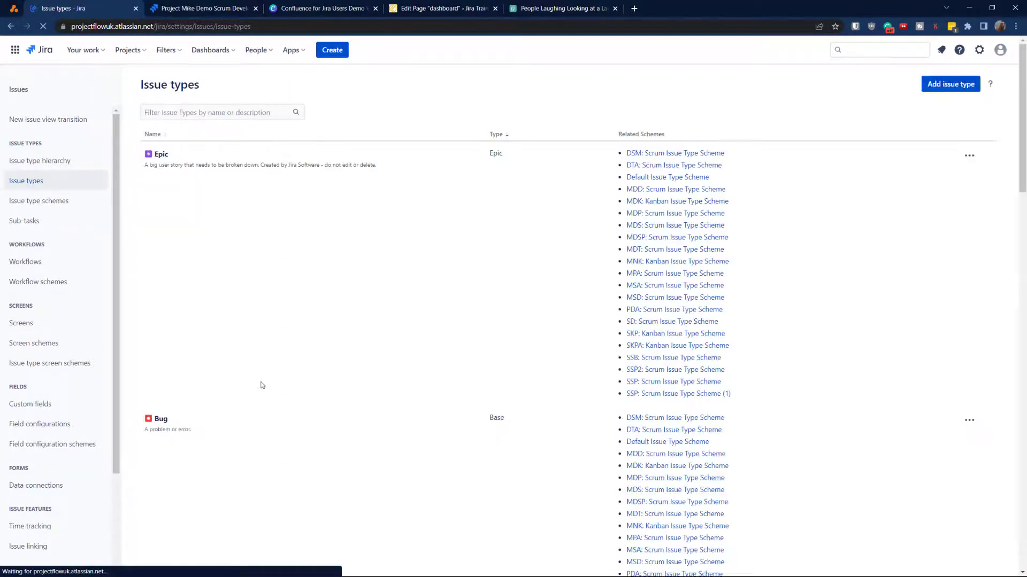
# - Reload the MSD project's issue types page to check the avatar of In Review
pyautogui.click(200, 7)
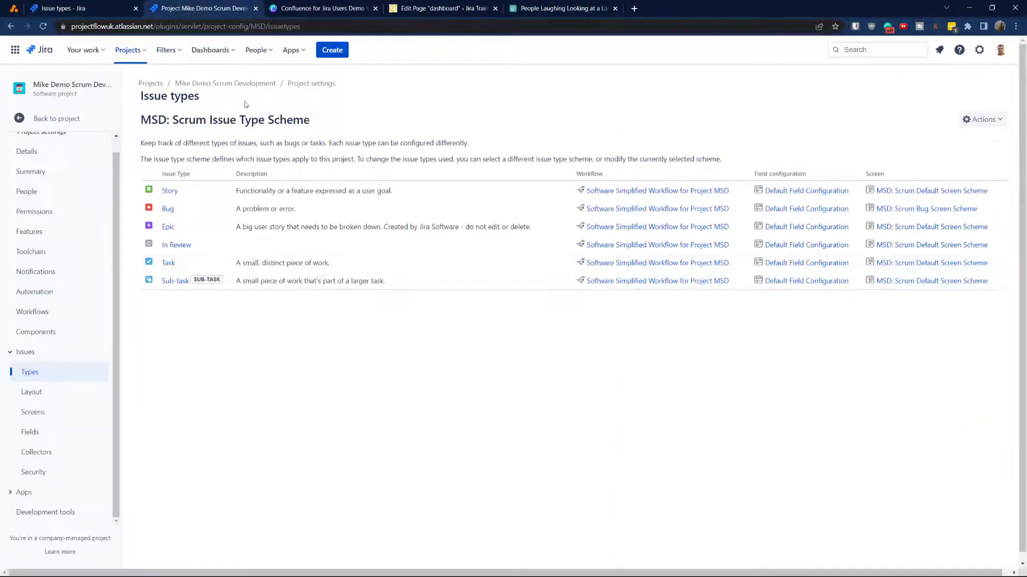
pyautogui.click(43, 26)
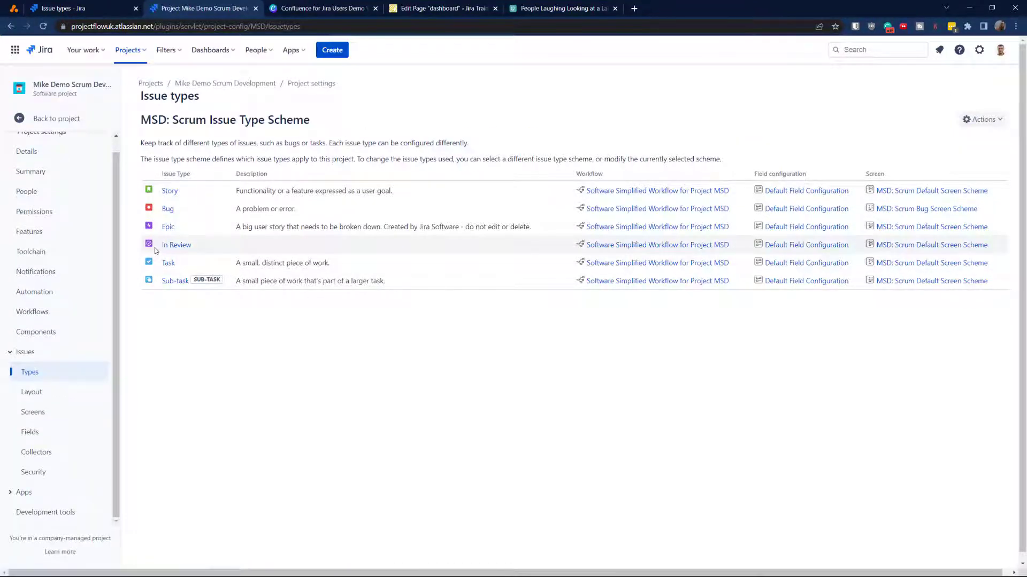
# - From the MSD board, check the issue types offered for a new issue and close the form without creating one
pyautogui.click(83, 8)
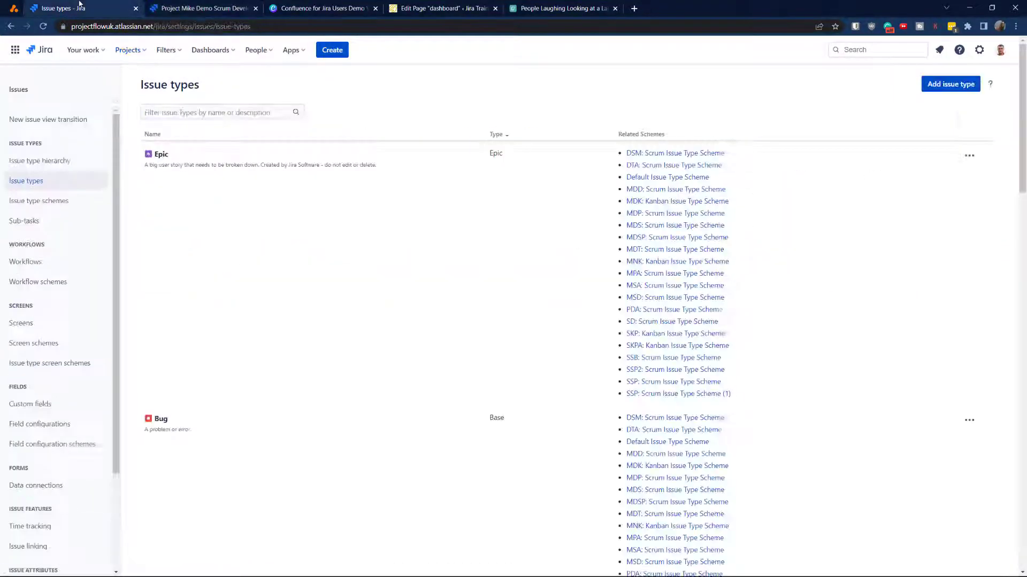
pyautogui.click(126, 57)
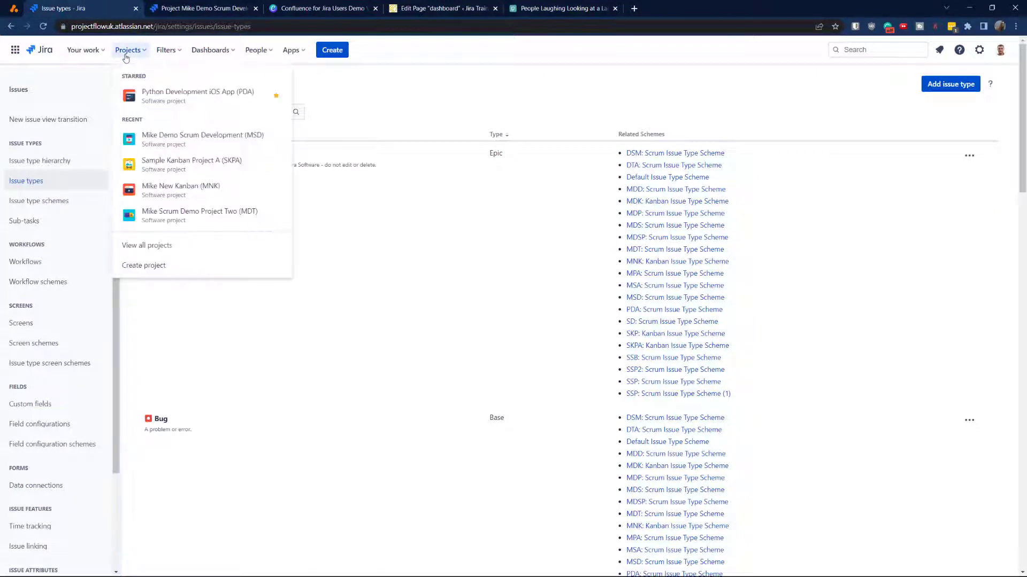
pyautogui.click(153, 141)
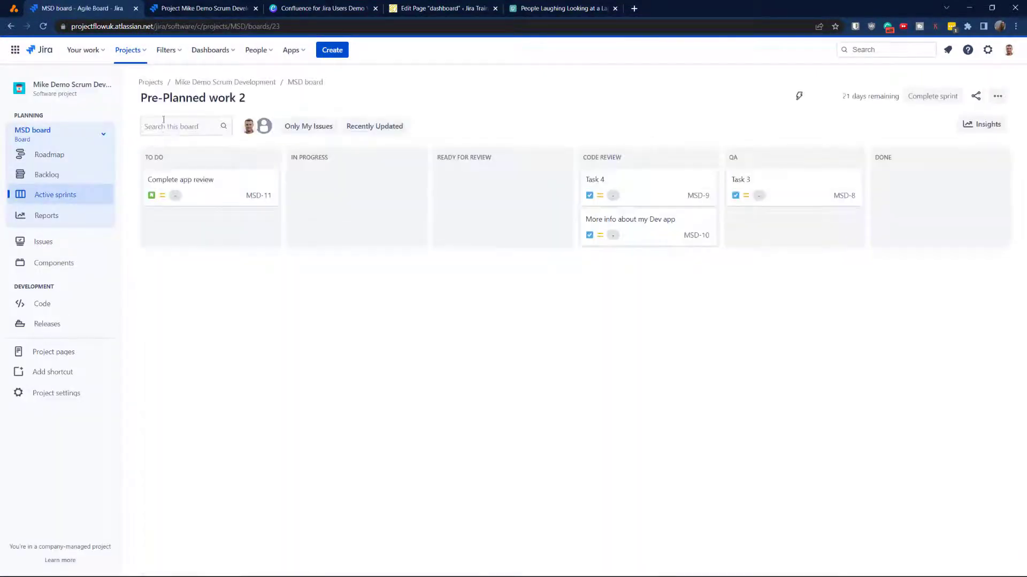
pyautogui.click(331, 52)
pyautogui.click(412, 171)
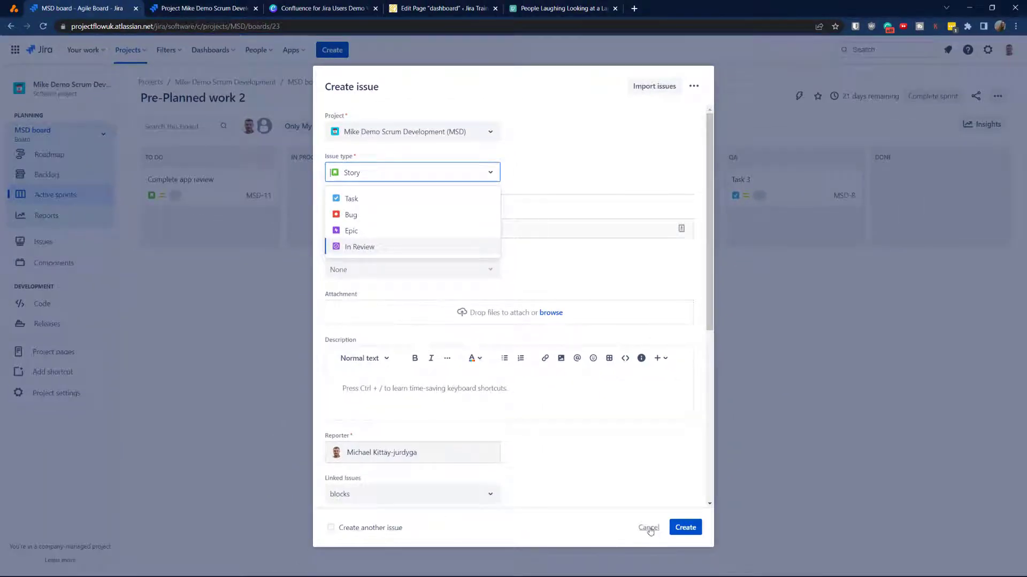
pyautogui.click(648, 528)
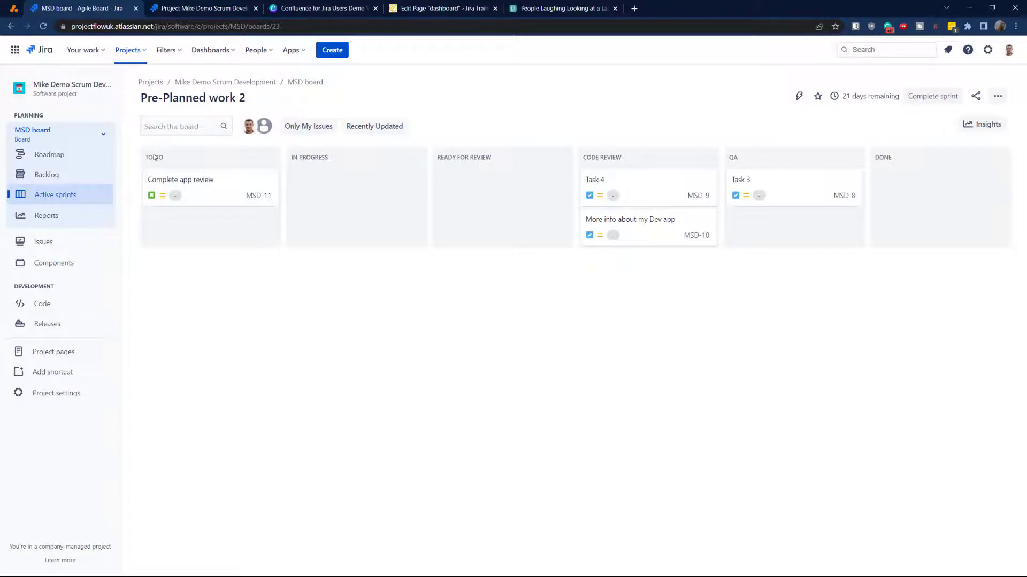
# - In the browser tab with the project's issue type settings, go to the MSD project and open its issues list
pyautogui.click(198, 6)
pyautogui.click(169, 53)
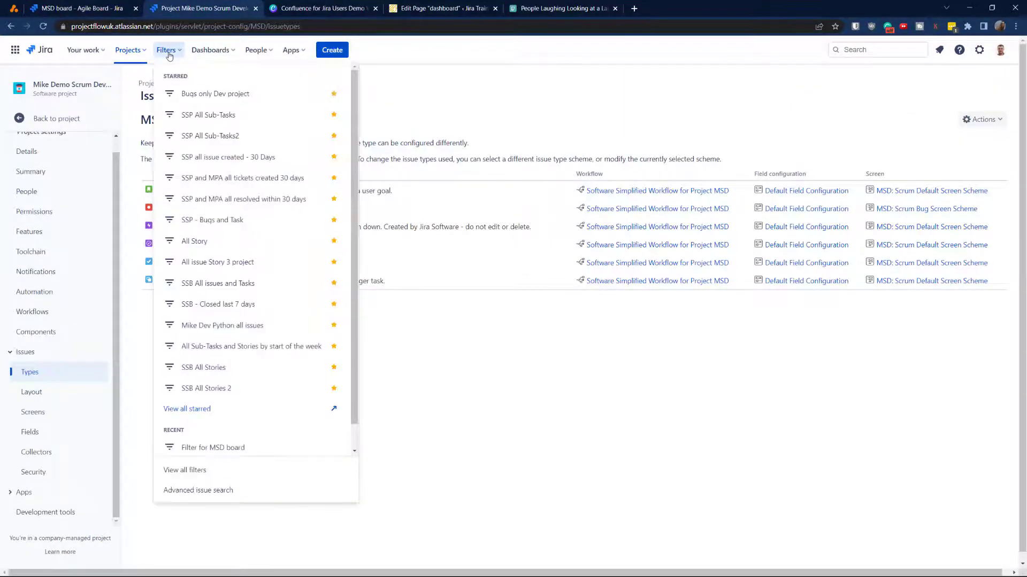
pyautogui.click(128, 49)
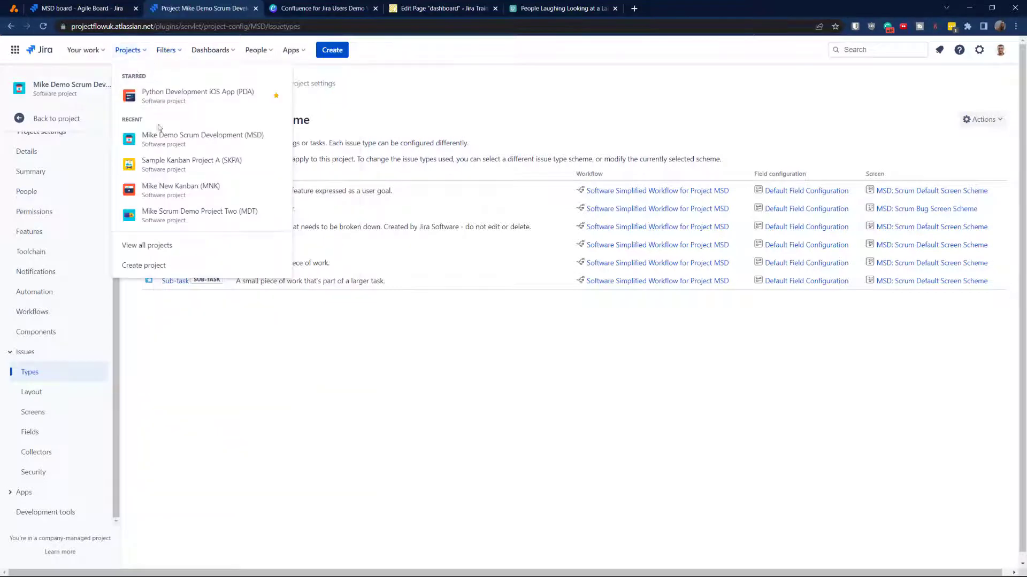
pyautogui.click(163, 149)
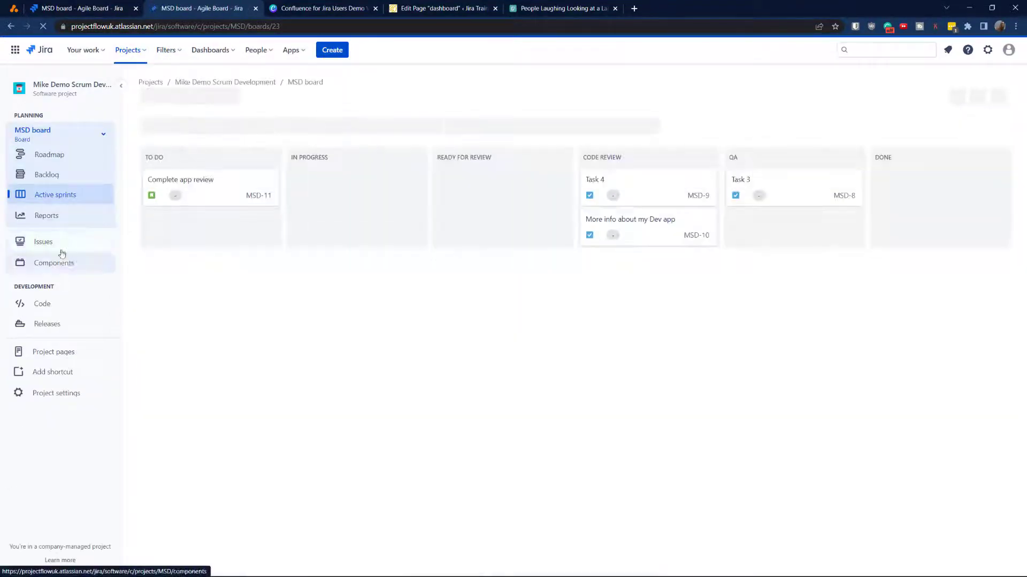
pyautogui.click(44, 242)
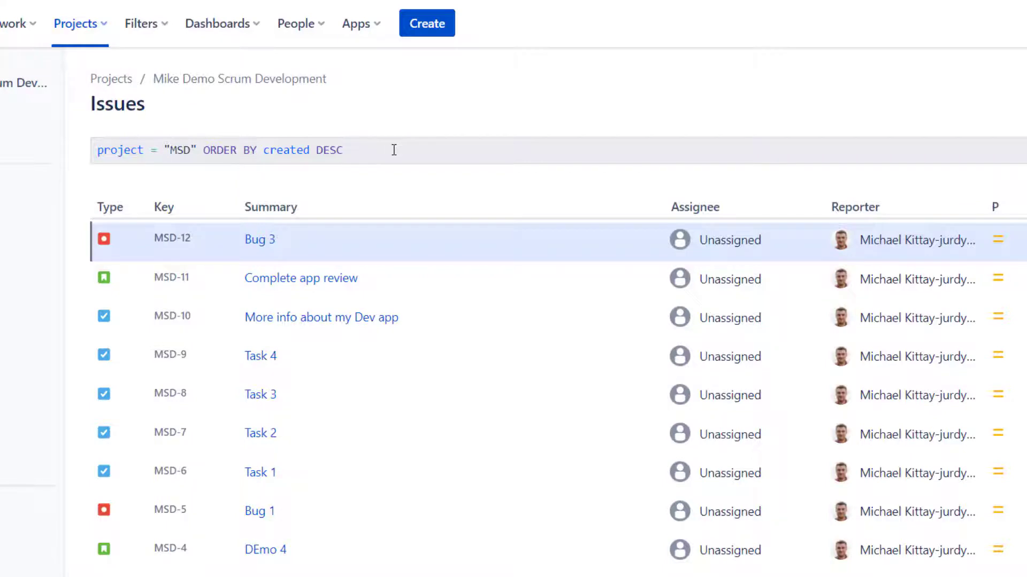
# - In the MSD issues query, replace the ORDER BY created DESC clause with an AND issuetype = condition
pyautogui.moveTo(380, 155); pyautogui.dragTo(203, 144)
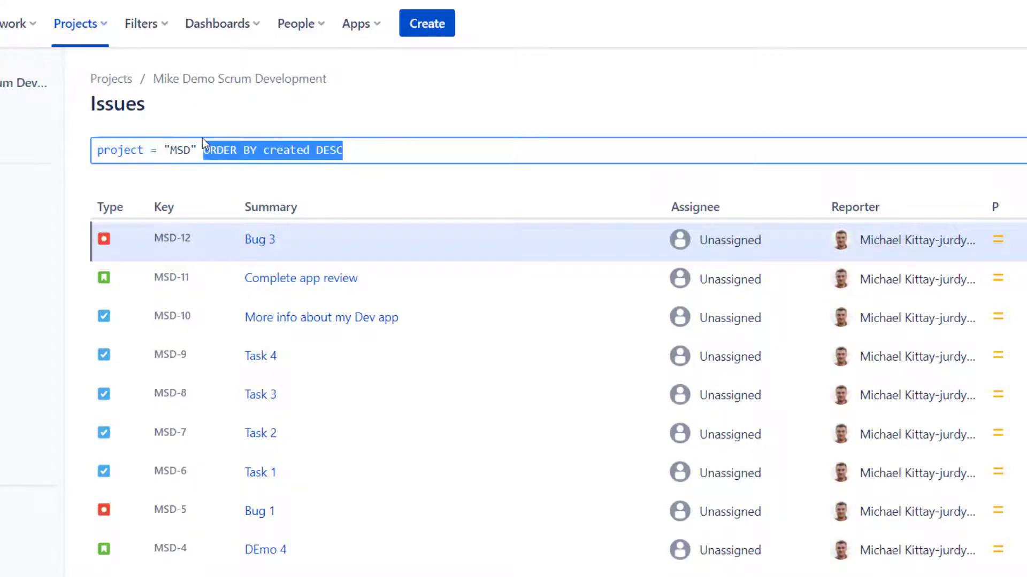
pyautogui.press('BackSpace')
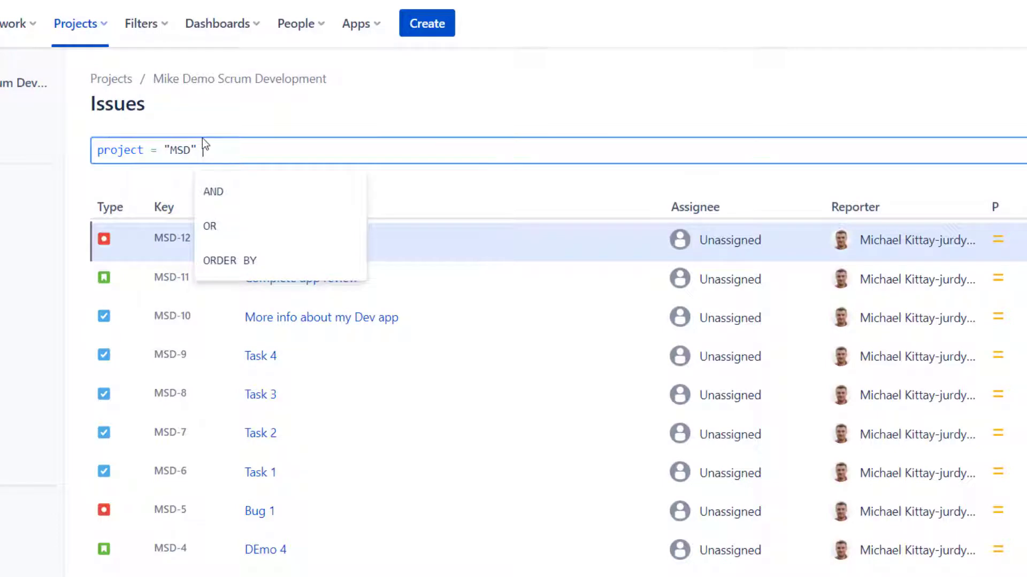
pyautogui.write('AND issue')
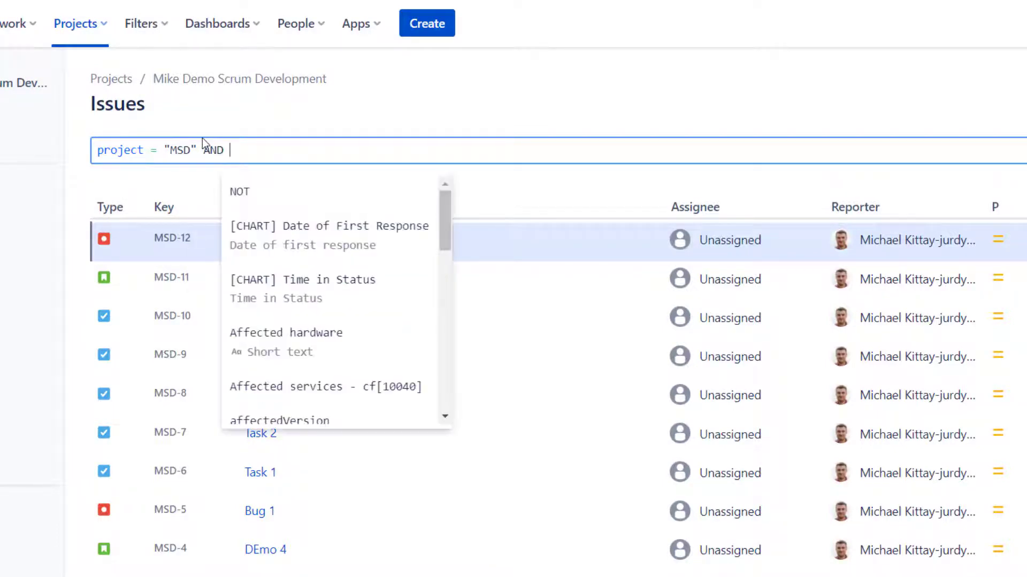
pyautogui.press('Down')
pyautogui.press('Down')
pyautogui.press('Up')
pyautogui.write('t')
pyautogui.press('Down')
pyautogui.press('Return')
pyautogui.press('Down')
pyautogui.press('Return')
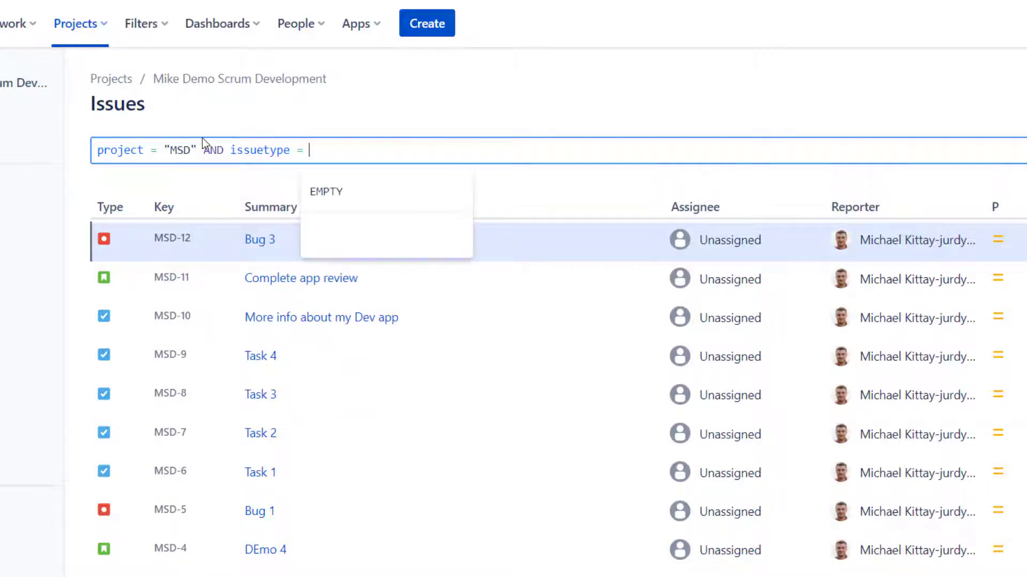
# - Complete the issue type condition with Bug and run the query to list the project's bugs
pyautogui.write('bu')
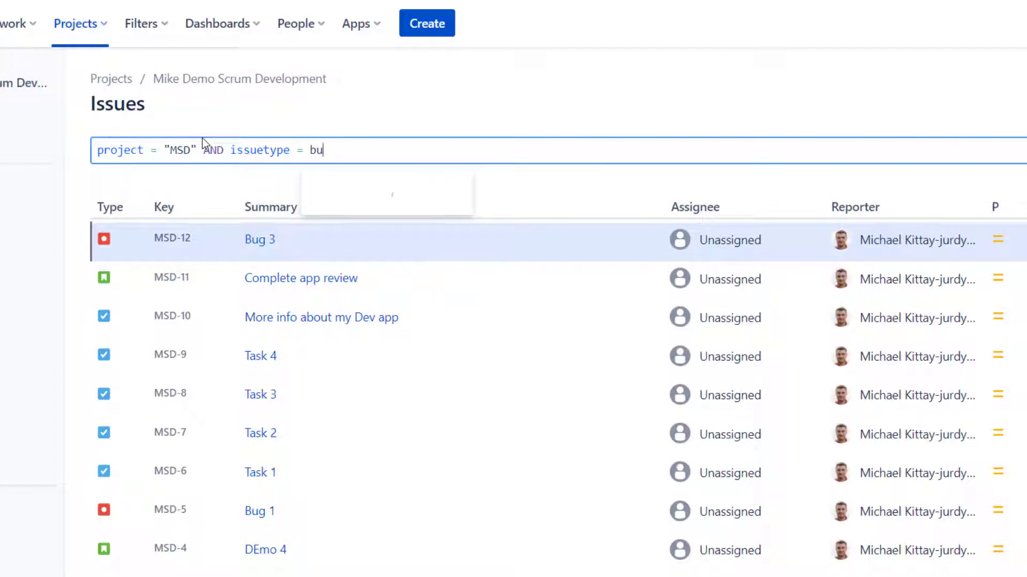
pyautogui.write('g')
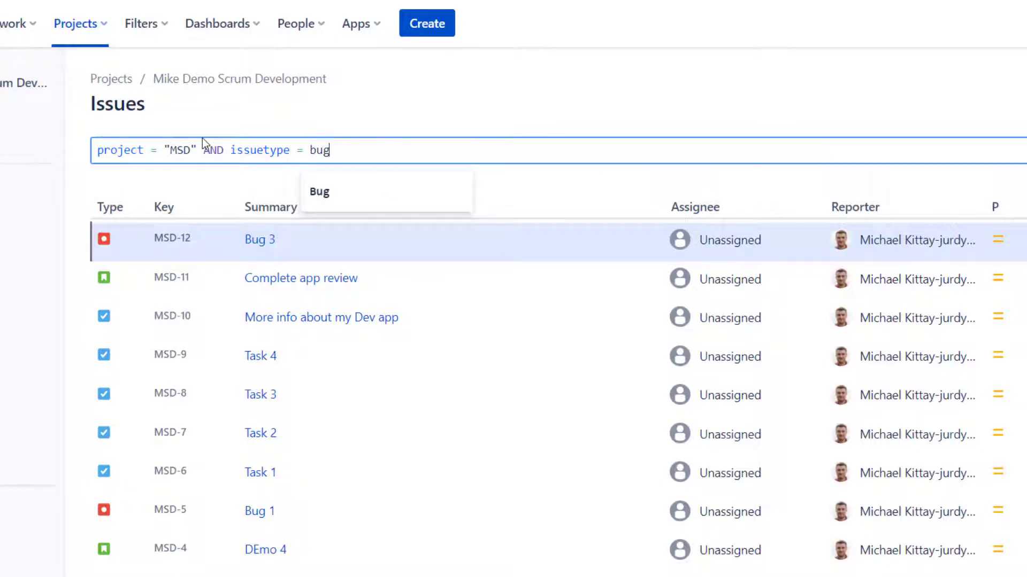
pyautogui.press('Return')
pyautogui.click(324, 209)
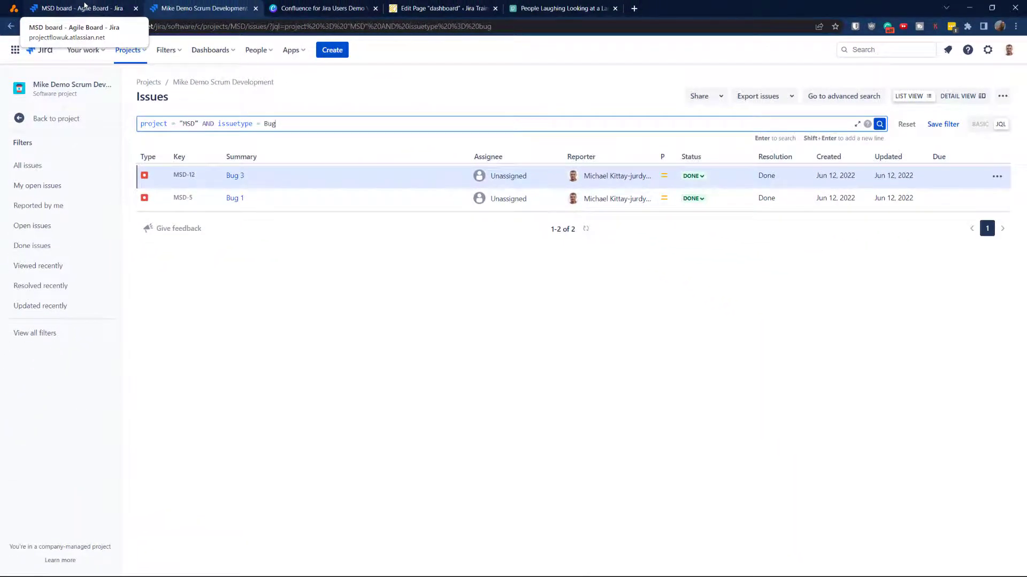
# - From the MSD board's project settings, open the project's issue type scheme for editing
pyautogui.click(100, 10)
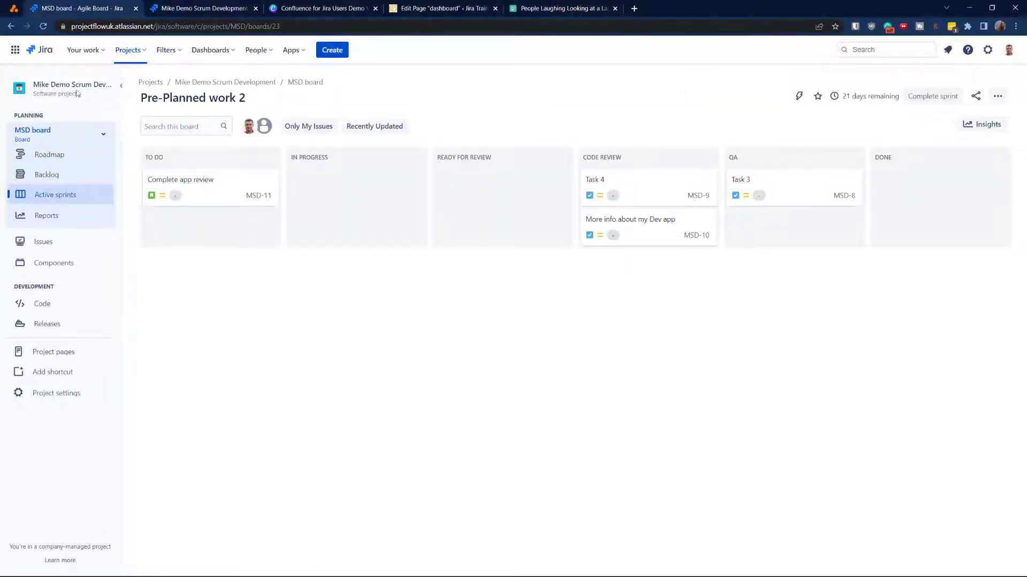
pyautogui.click(55, 393)
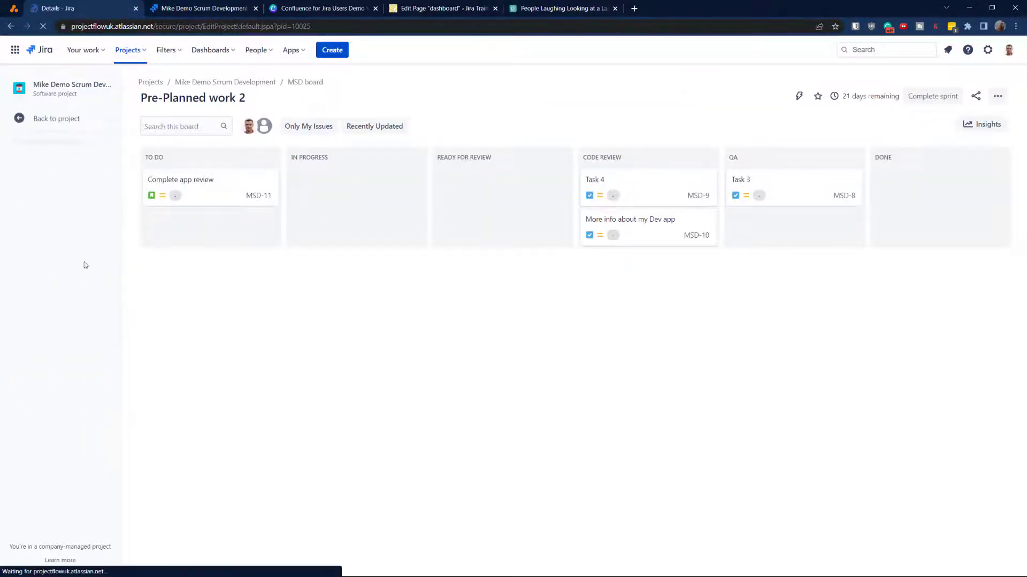
pyautogui.click(75, 366)
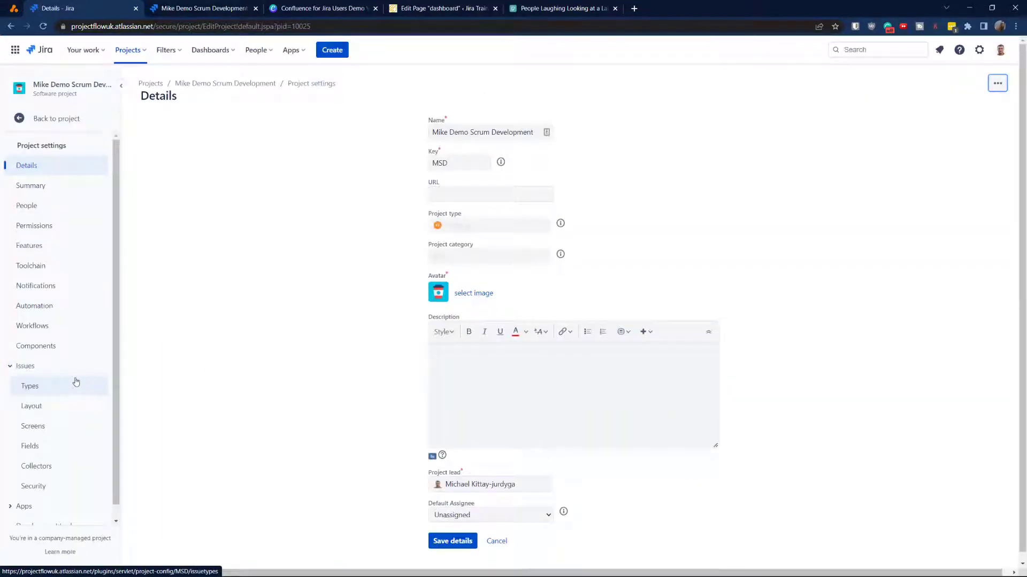
pyautogui.click(49, 385)
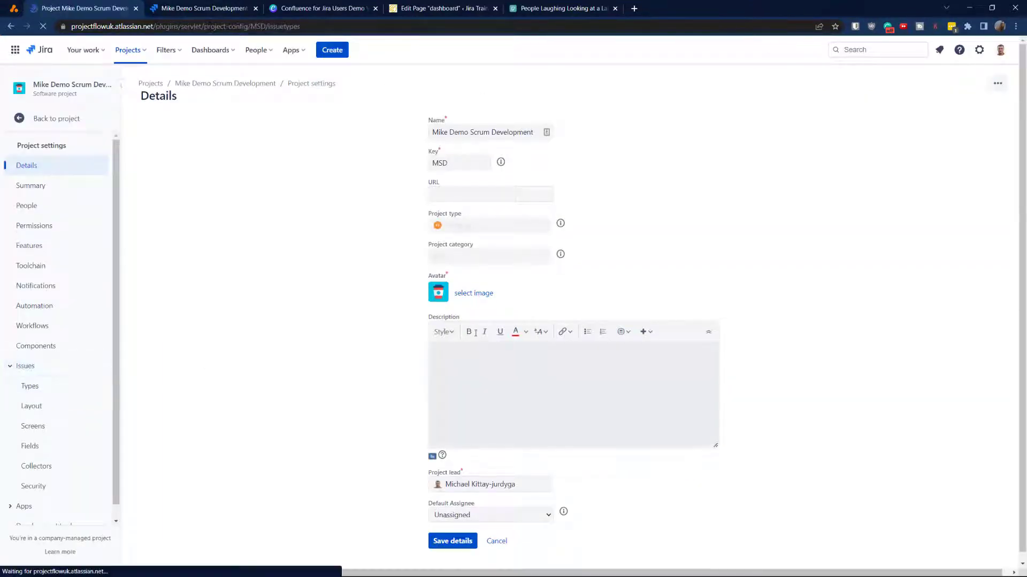
pyautogui.click(982, 120)
pyautogui.click(946, 140)
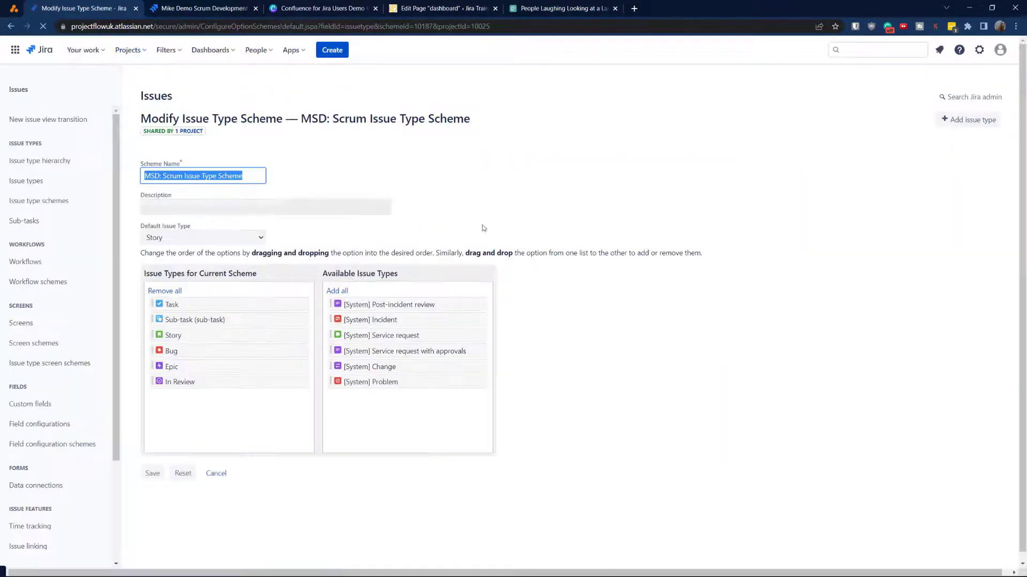
# - Remove Bug from the MSD Scrum issue type scheme, save, and continue past the migration overview
pyautogui.moveTo(186, 355); pyautogui.dragTo(363, 400)
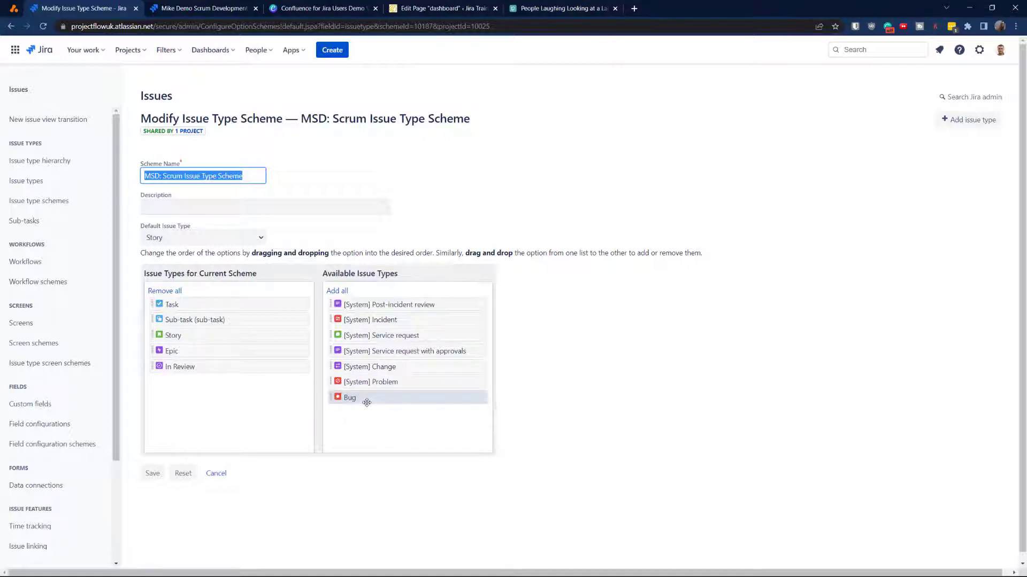
pyautogui.click(150, 474)
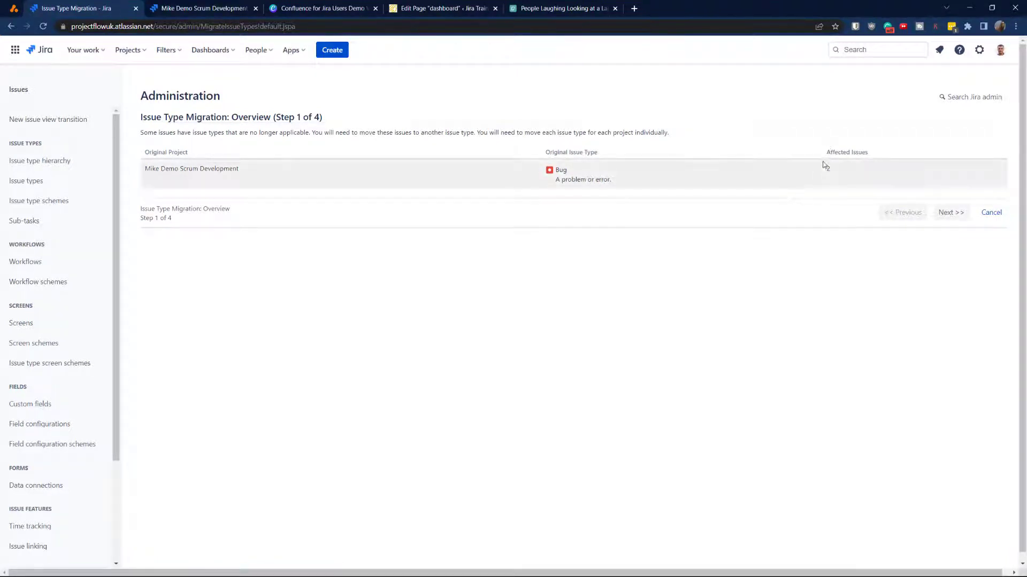
pyautogui.click(961, 213)
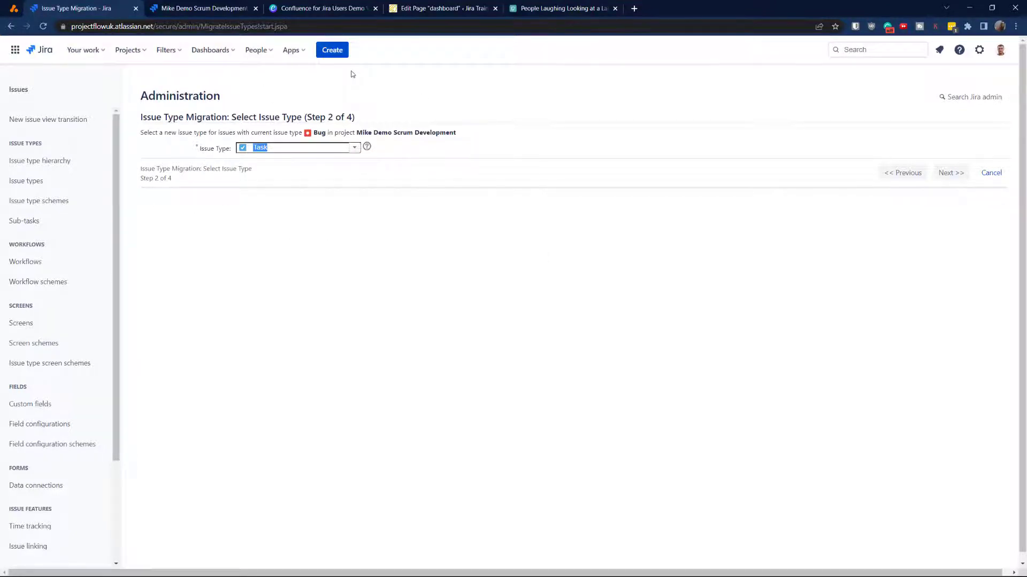
# - Recheck the list of bugs, then migrate the Bug issues to the In Review type with all field values retained
pyautogui.click(195, 7)
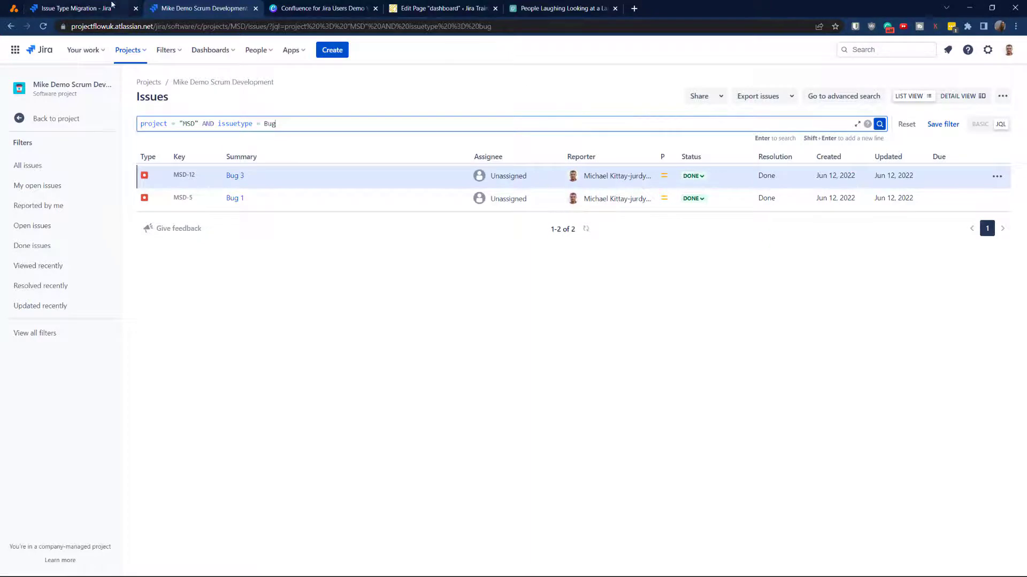
pyautogui.click(86, 7)
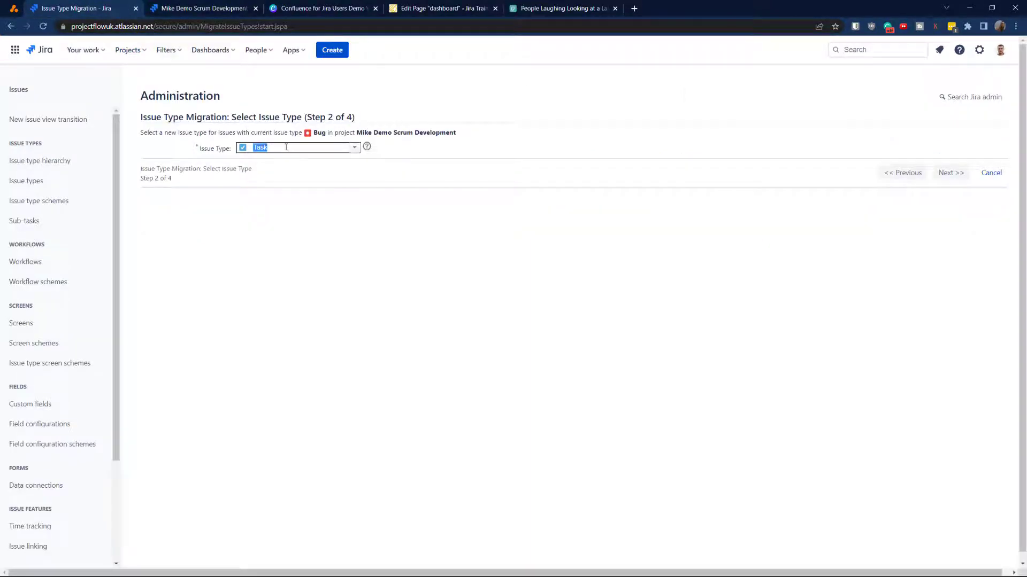
pyautogui.click(355, 149)
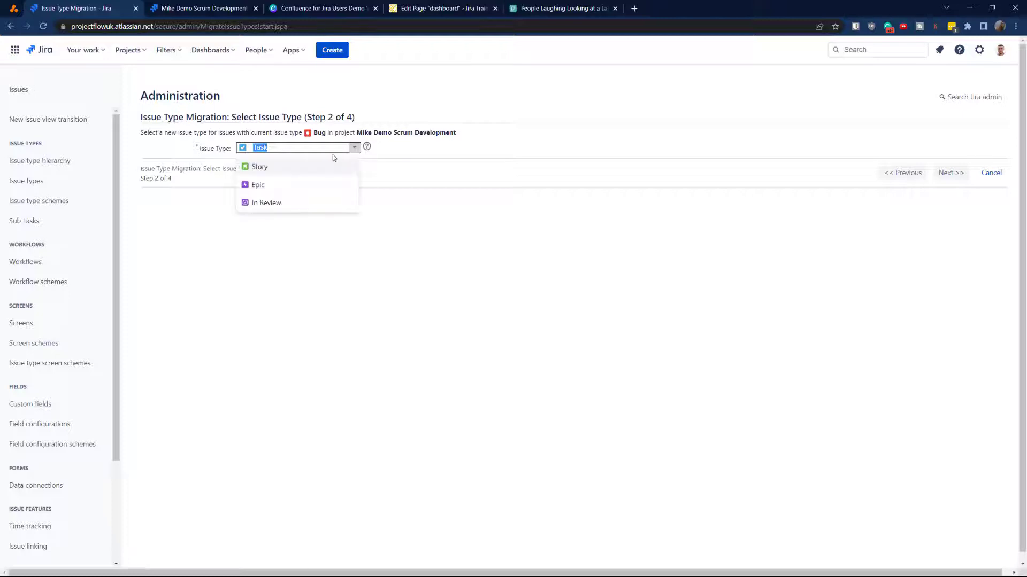
pyautogui.click(269, 203)
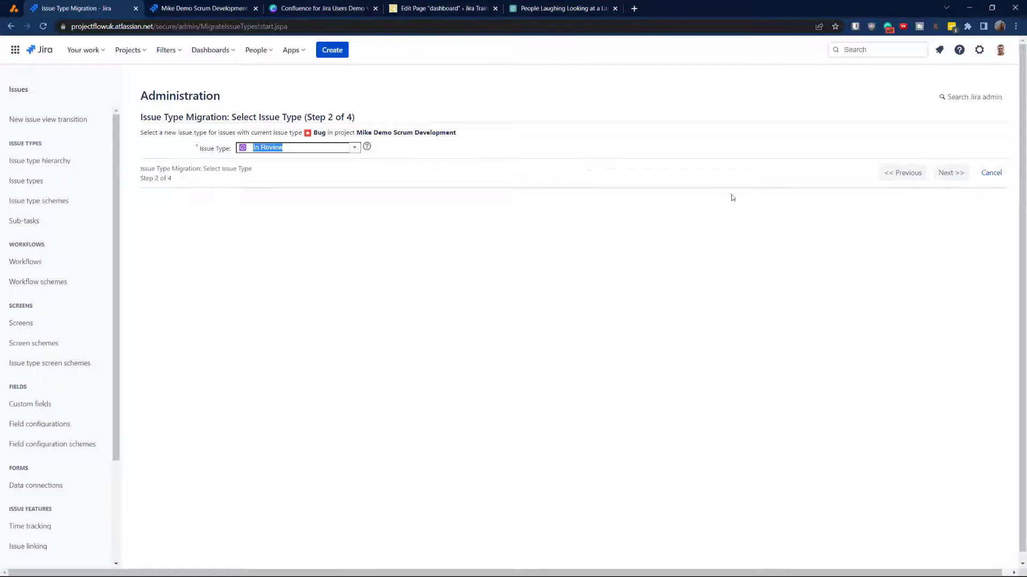
pyautogui.click(950, 173)
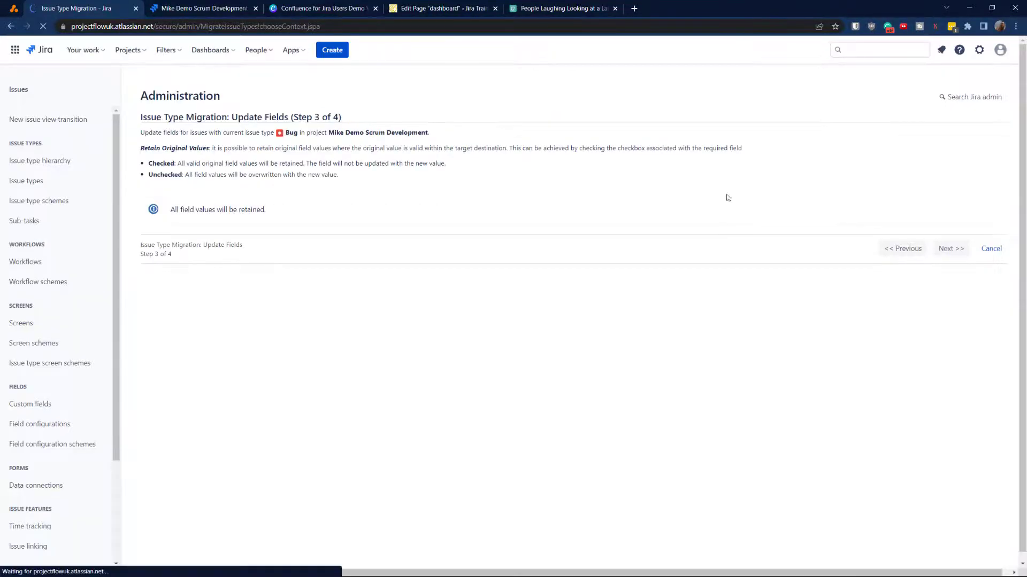
pyautogui.click(950, 248)
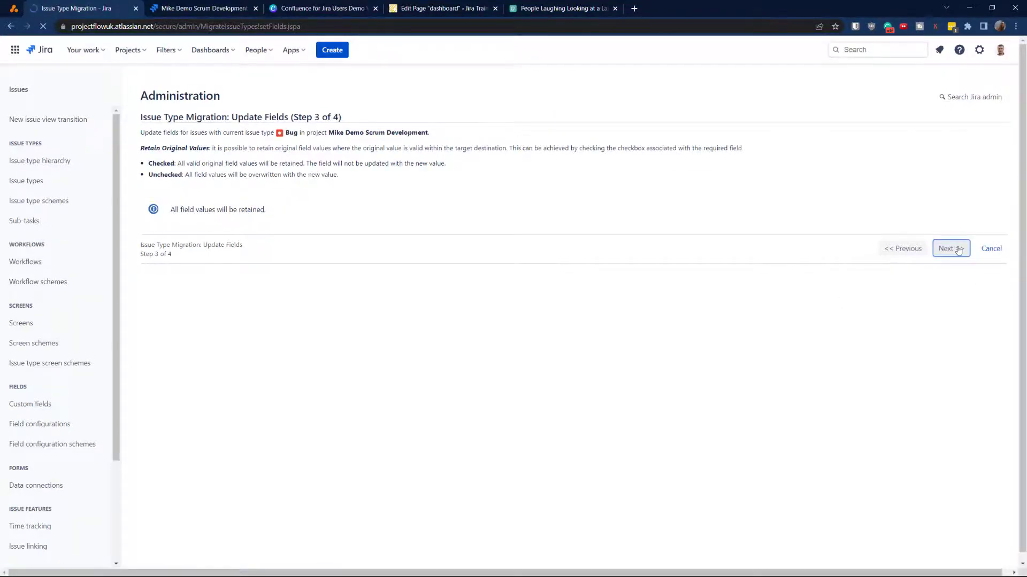
pyautogui.click(955, 282)
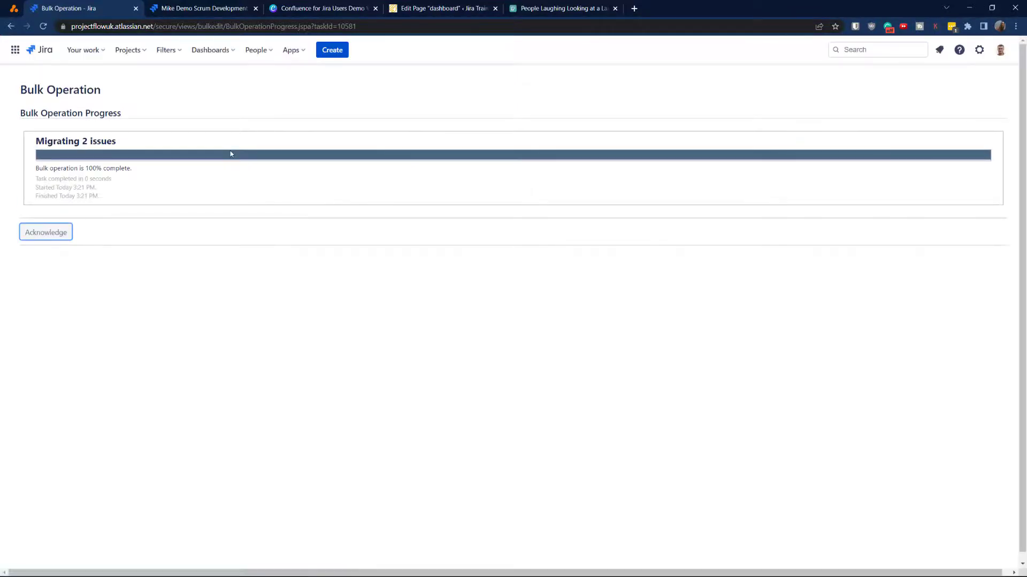
# - Open issue MSD-12 to check its issue type, and acknowledge the completed bulk migration
pyautogui.click(184, 8)
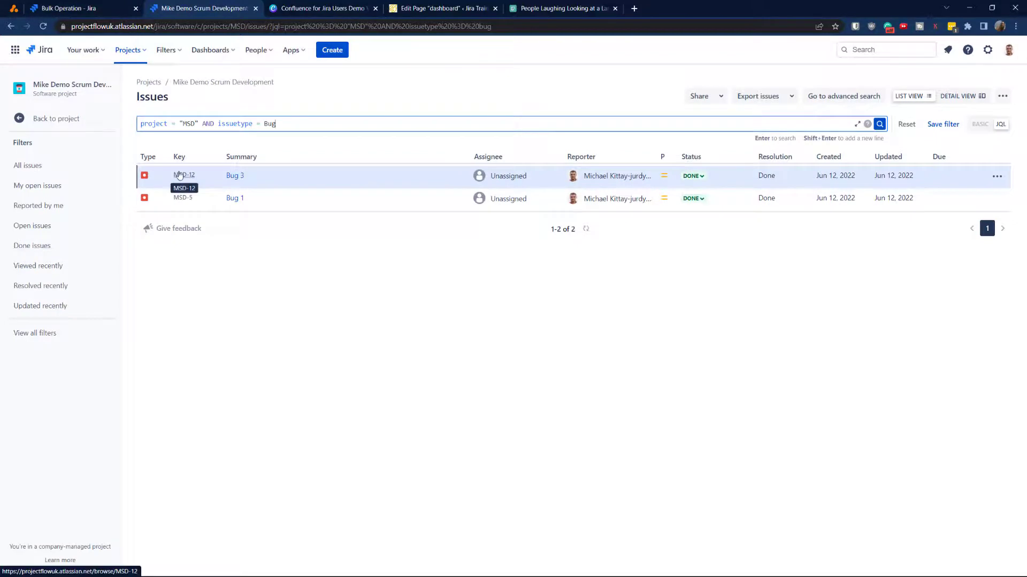
pyautogui.click(180, 175)
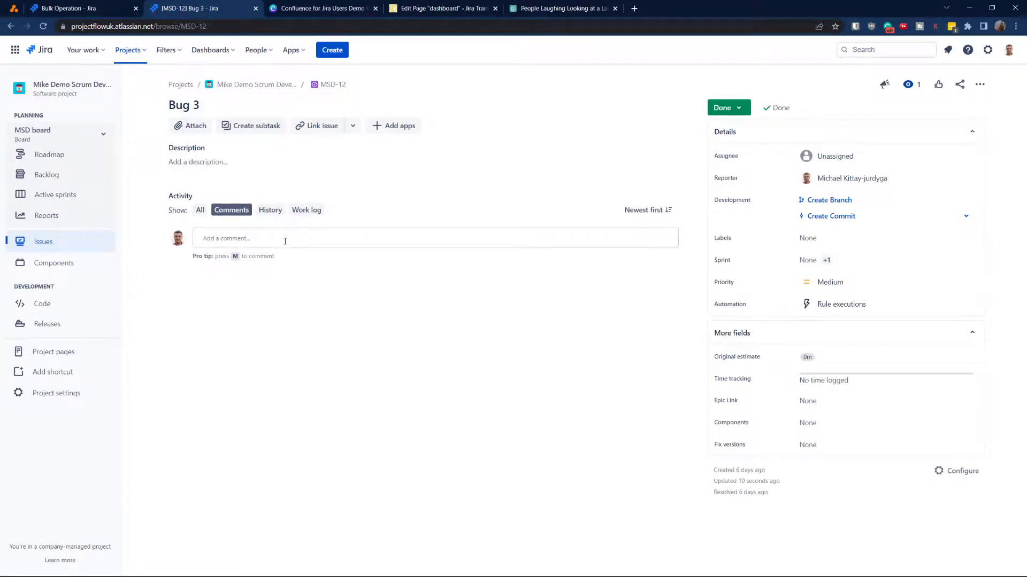
pyautogui.click(87, 9)
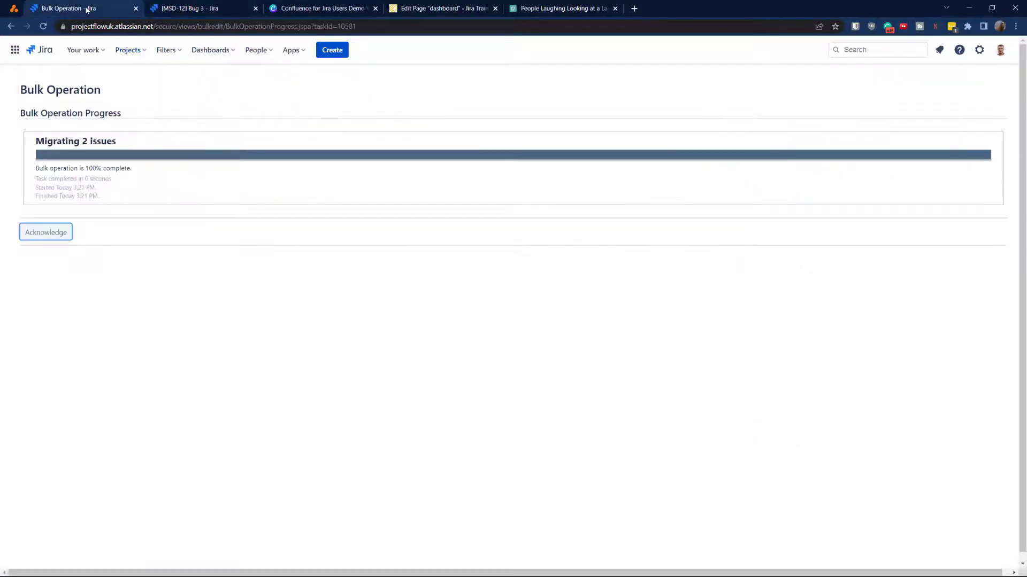
pyautogui.click(48, 236)
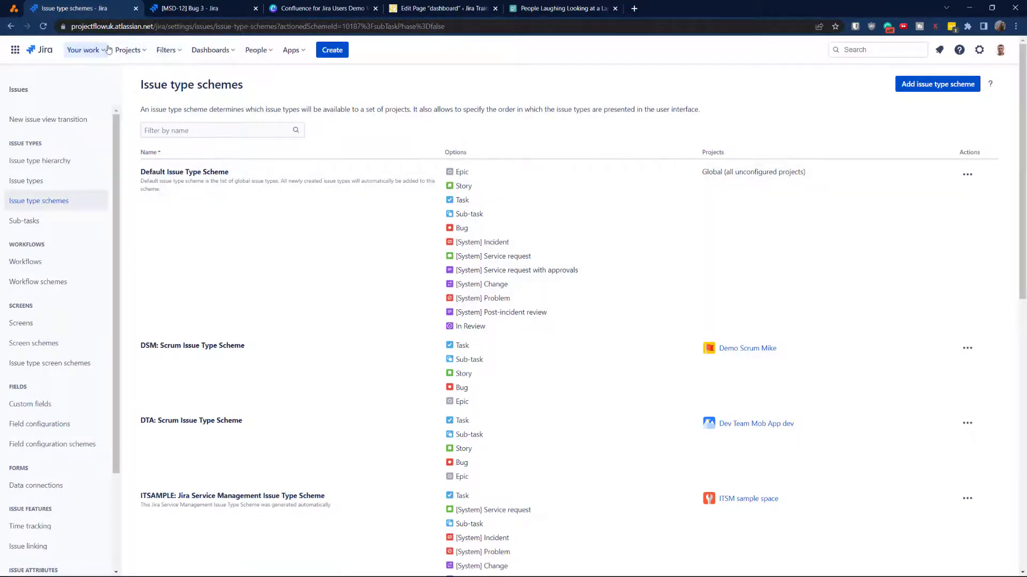
# - From the MSD board, check the issue types offered in a new issue form and compare them with the type of MSD-12
pyautogui.click(128, 50)
pyautogui.click(160, 141)
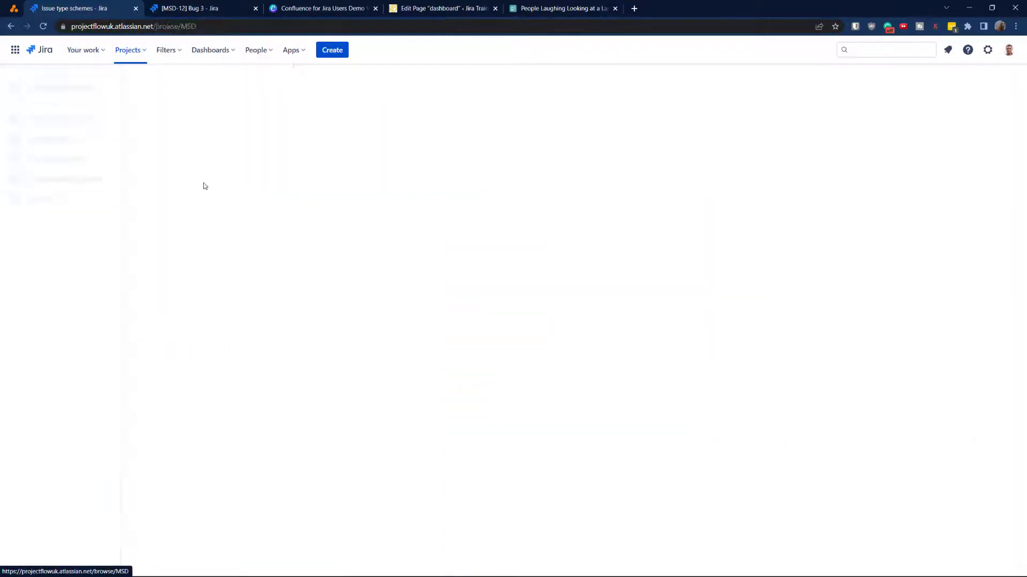
pyautogui.click(332, 50)
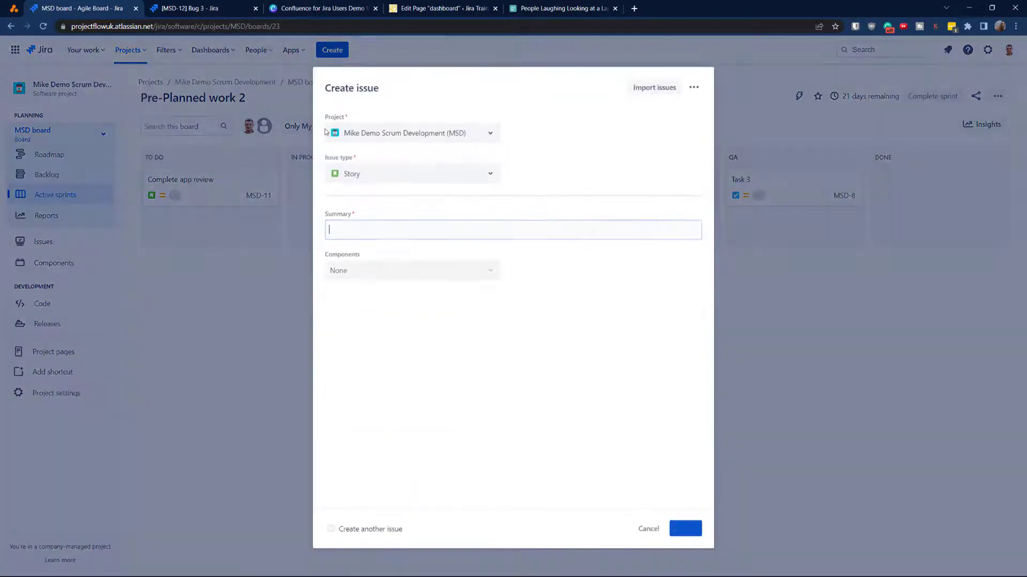
pyautogui.click(369, 172)
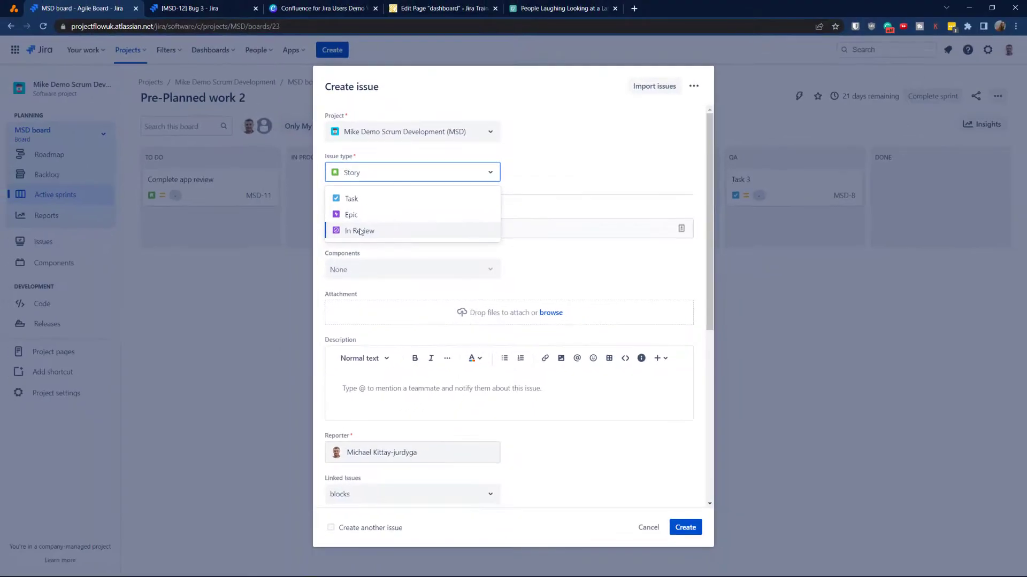
pyautogui.click(202, 8)
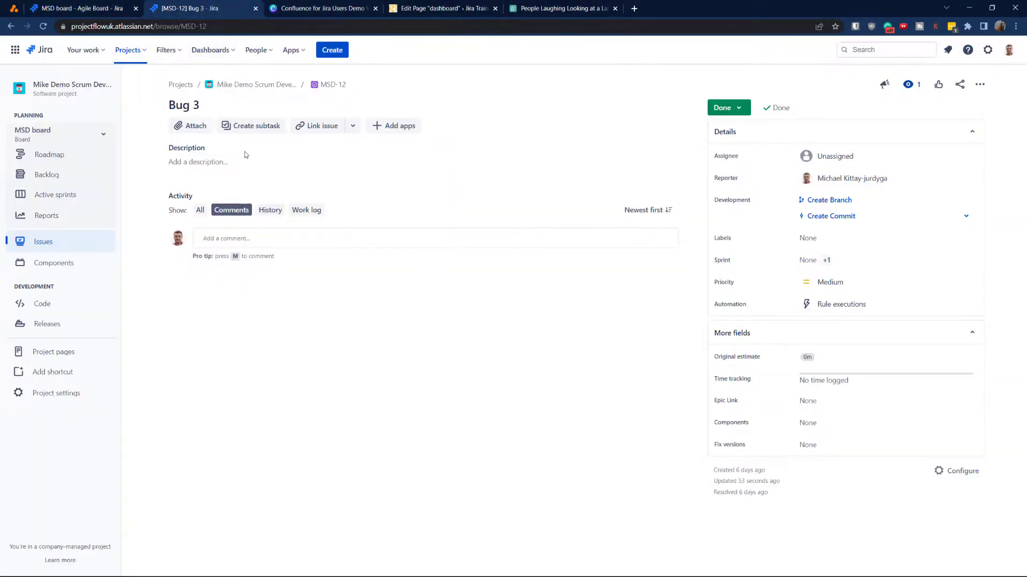
pyautogui.click(99, 6)
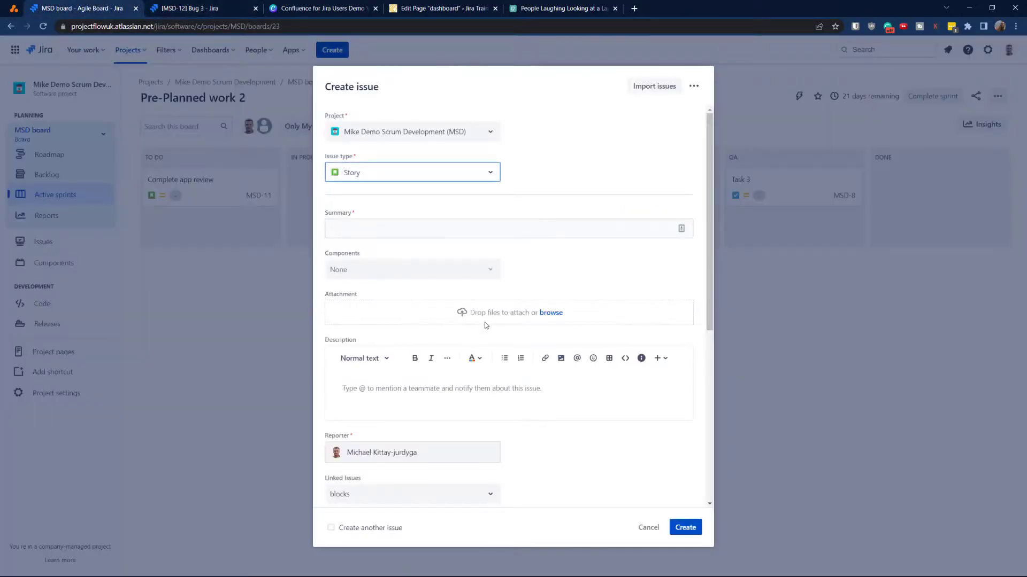